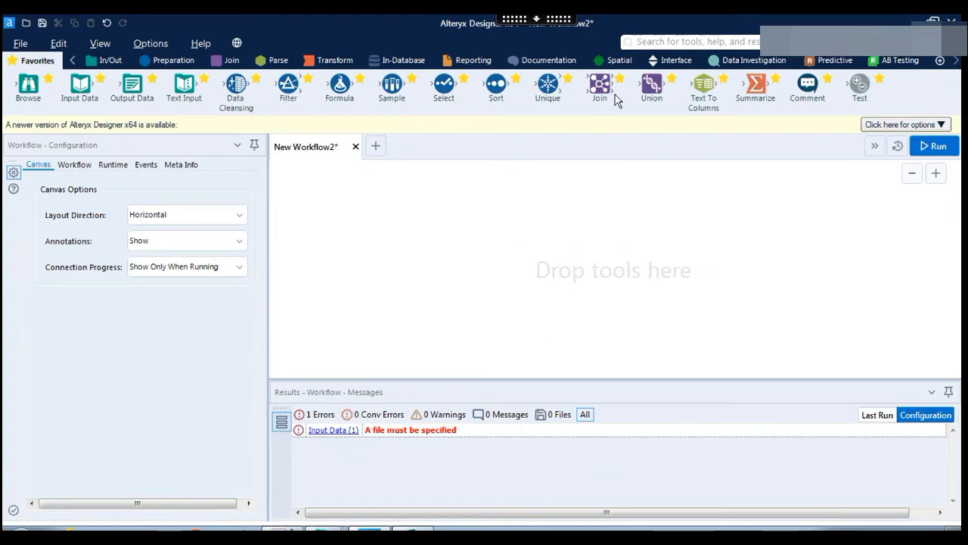
Bring up the Superstore workbook and inspect the first rows of the Orders sheet.
{"action": "left_click_drag", "start_coordinate": [598, 96], "coordinate": [612, 93]}
{"action": "left_click_drag", "start_coordinate": [598, 87], "coordinate": [587, 152]}
{"action": "left_click", "coordinate": [413, 528]}
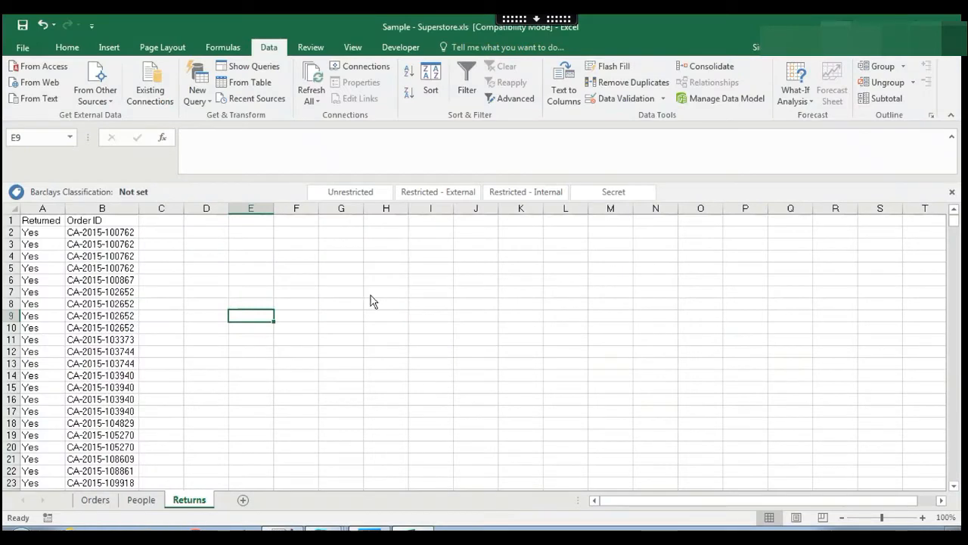
{"action": "left_click", "coordinate": [96, 500]}
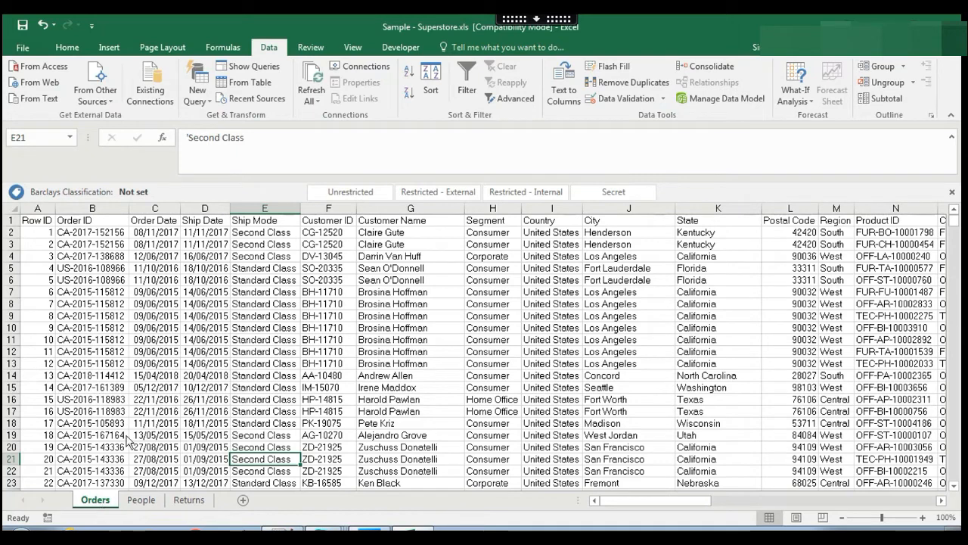
{"action": "left_click", "coordinate": [38, 236]}
{"action": "left_click", "coordinate": [131, 235]}
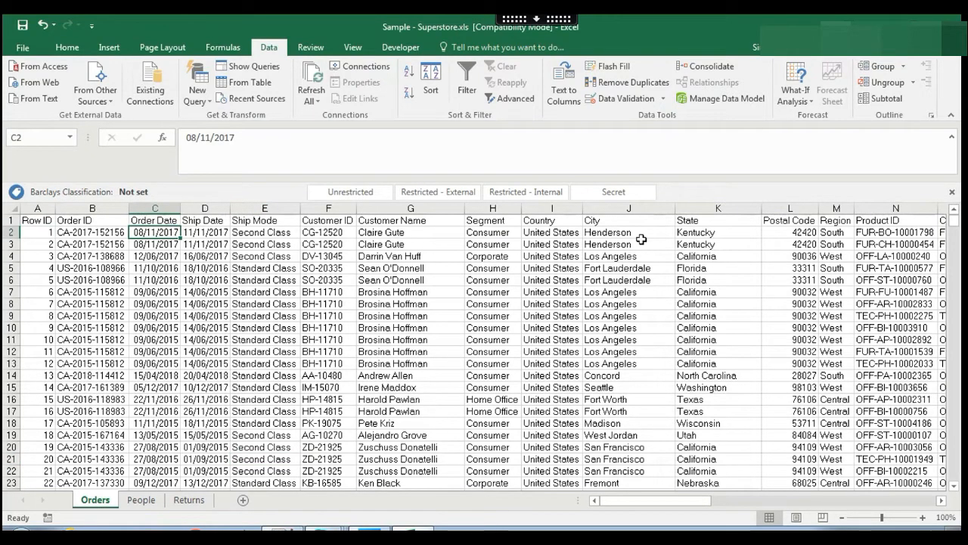
{"action": "left_click_drag", "start_coordinate": [640, 242], "coordinate": [640, 234]}
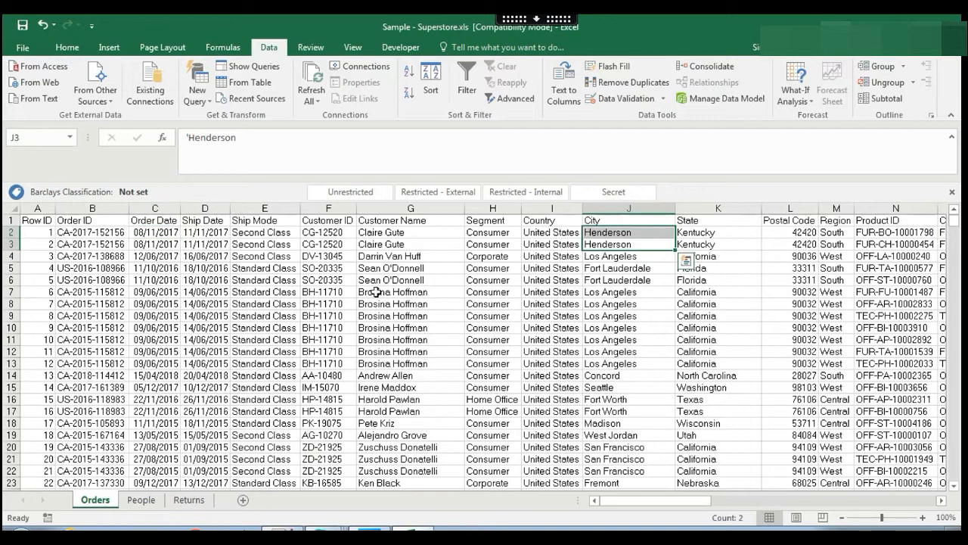
Browse the People and Returns sheets and select the repeated order rows A2:B5 on Returns.
{"action": "left_click", "coordinate": [143, 501]}
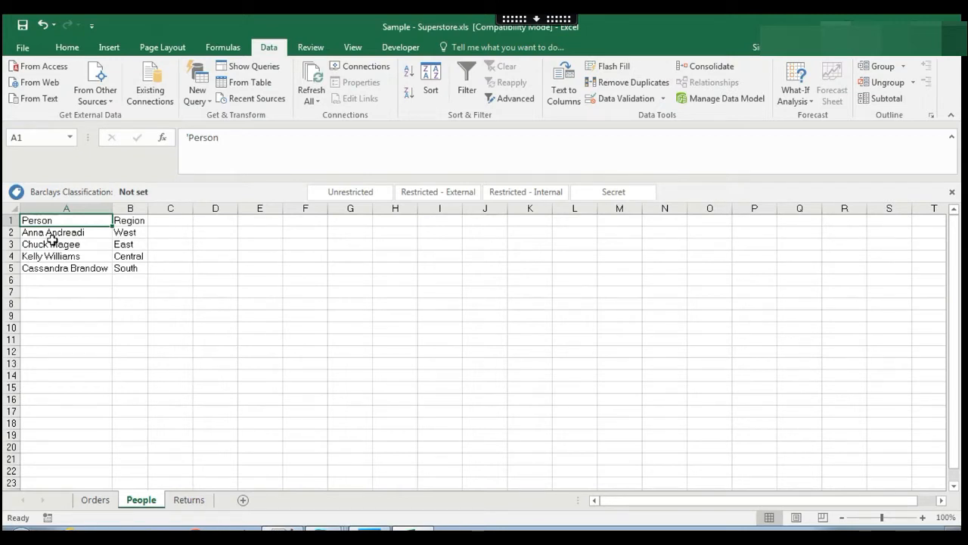
{"action": "left_click", "coordinate": [188, 503]}
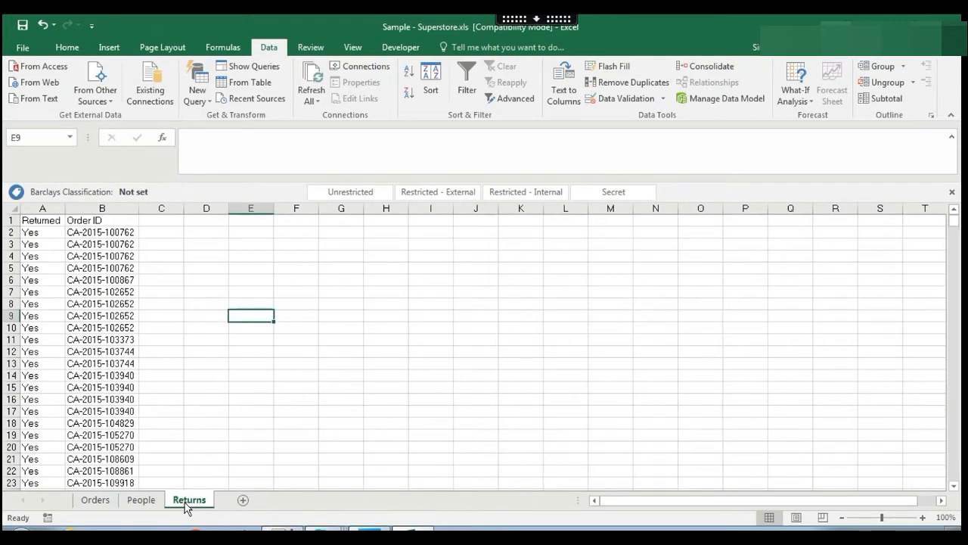
{"action": "left_click", "coordinate": [95, 500]}
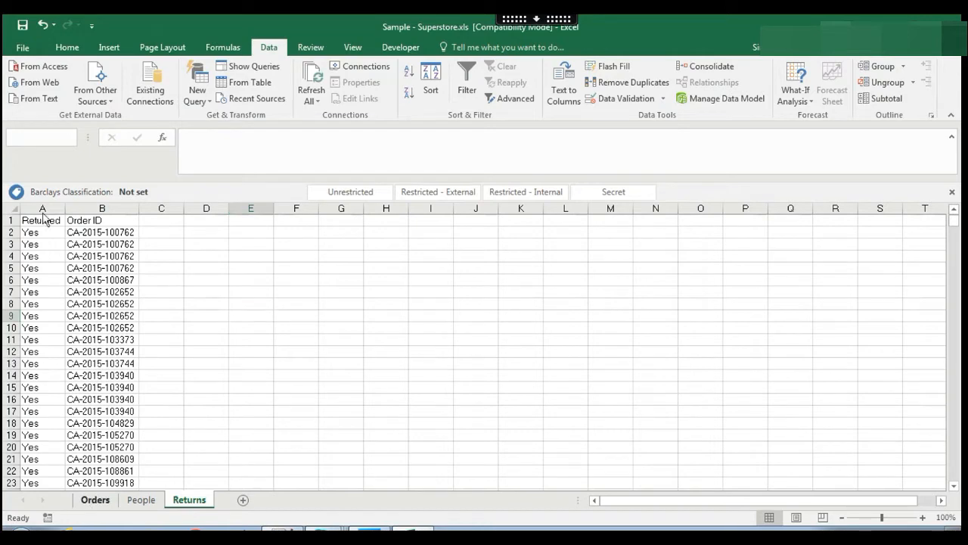
{"action": "left_click", "coordinate": [191, 500]}
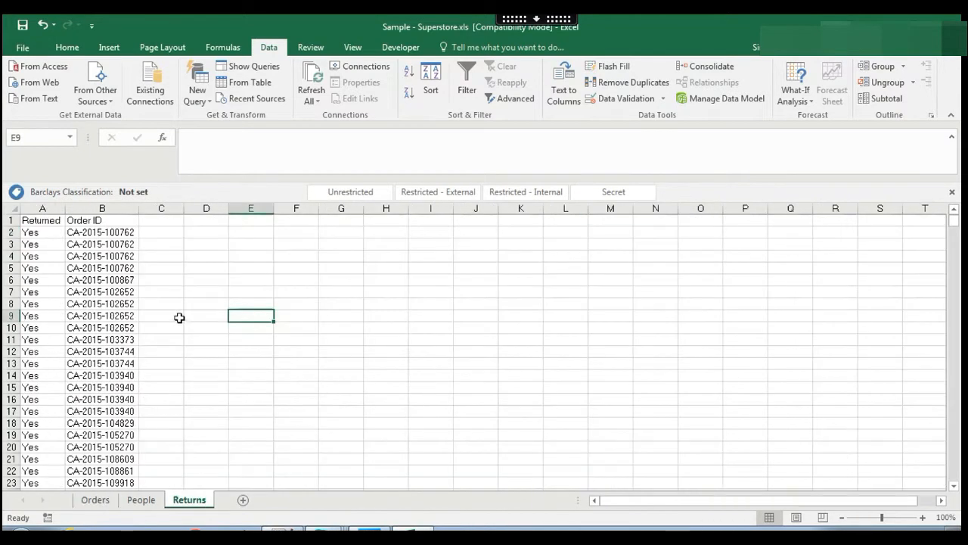
{"action": "left_click", "coordinate": [34, 233]}
{"action": "left_click", "coordinate": [132, 268], "text": "shift"}
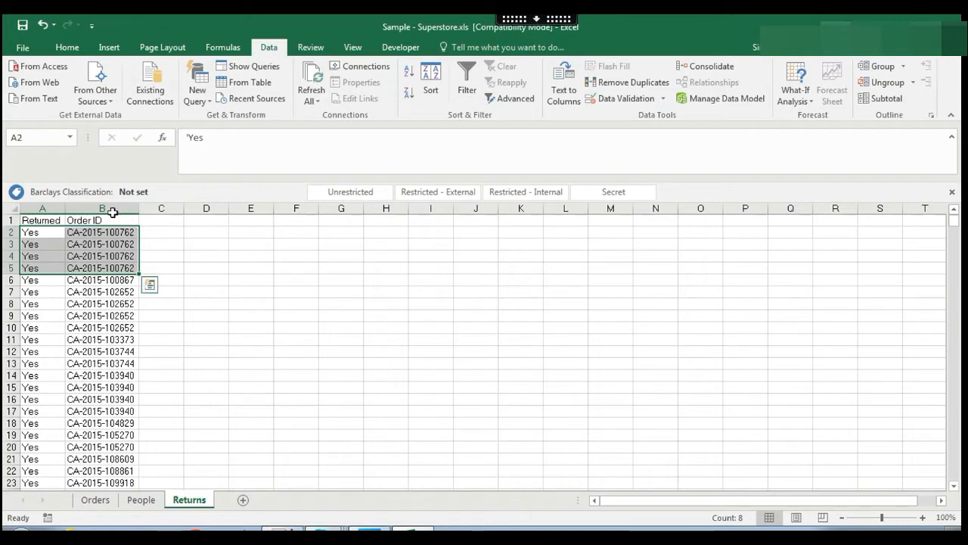
Remove duplicate rows from the whole Returns sheet, then undo the removal.
{"action": "left_click", "coordinate": [11, 208]}
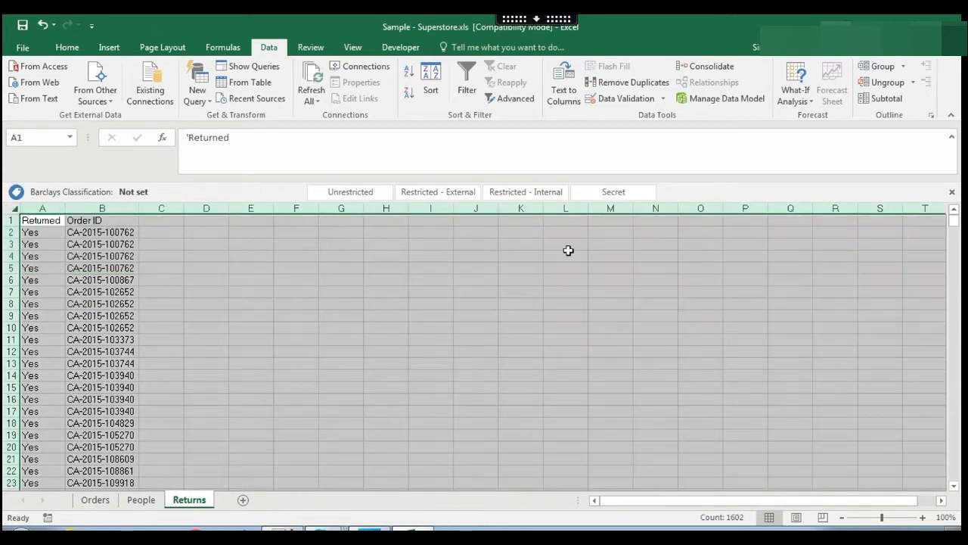
{"action": "left_click", "coordinate": [631, 85]}
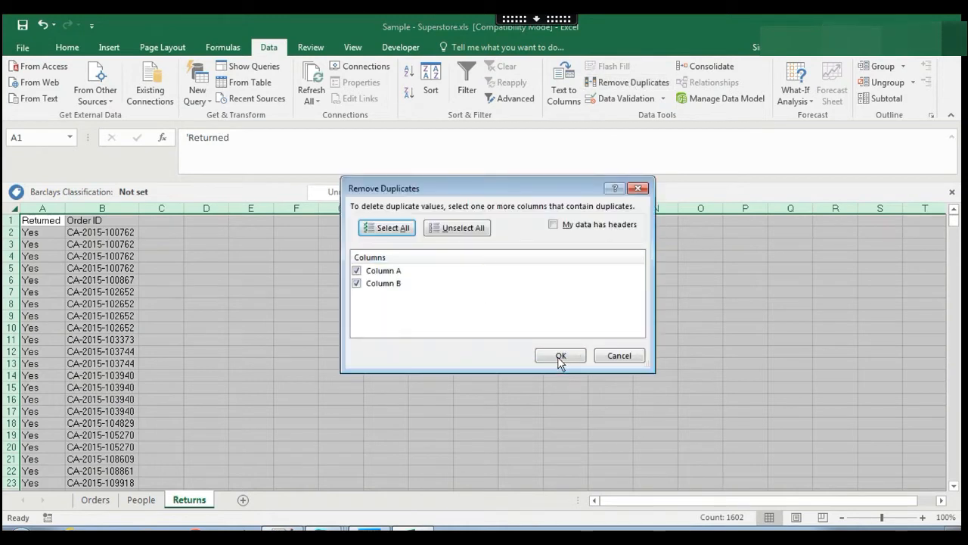
{"action": "left_click", "coordinate": [559, 356]}
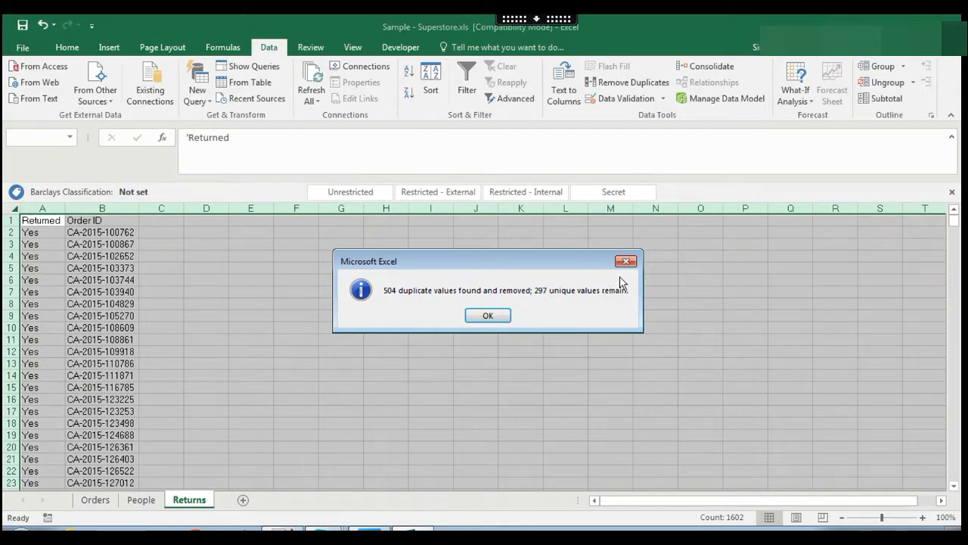
{"action": "left_click", "coordinate": [491, 316]}
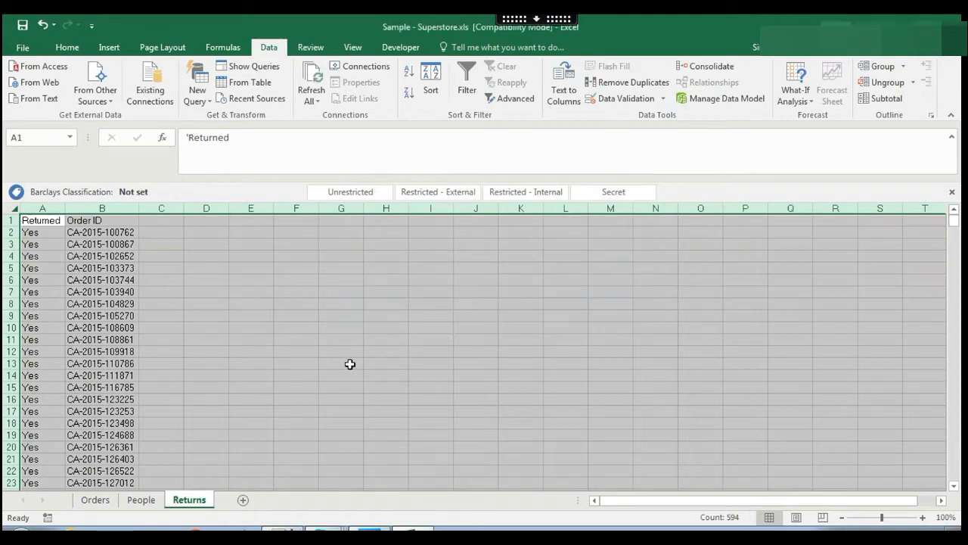
{"action": "left_click", "coordinate": [350, 363]}
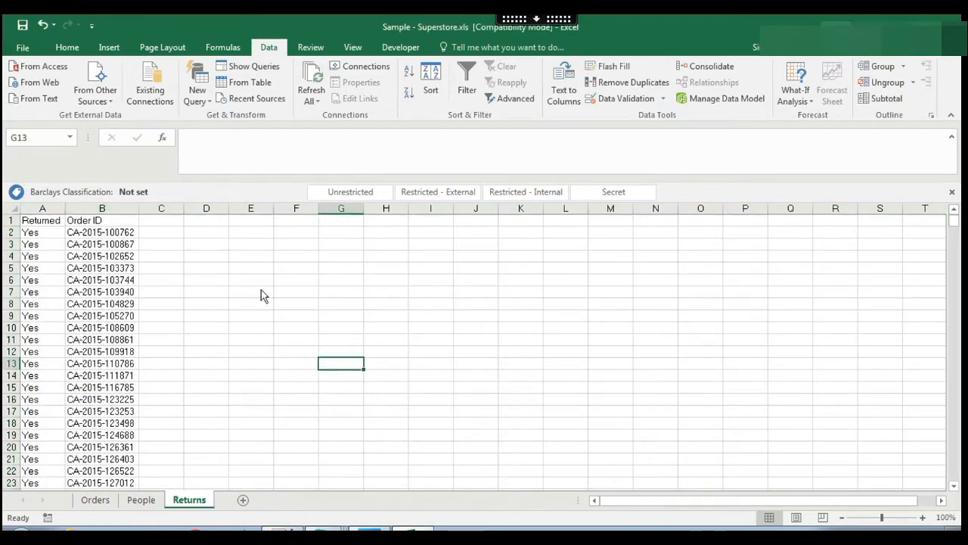
{"action": "left_click", "coordinate": [118, 208]}
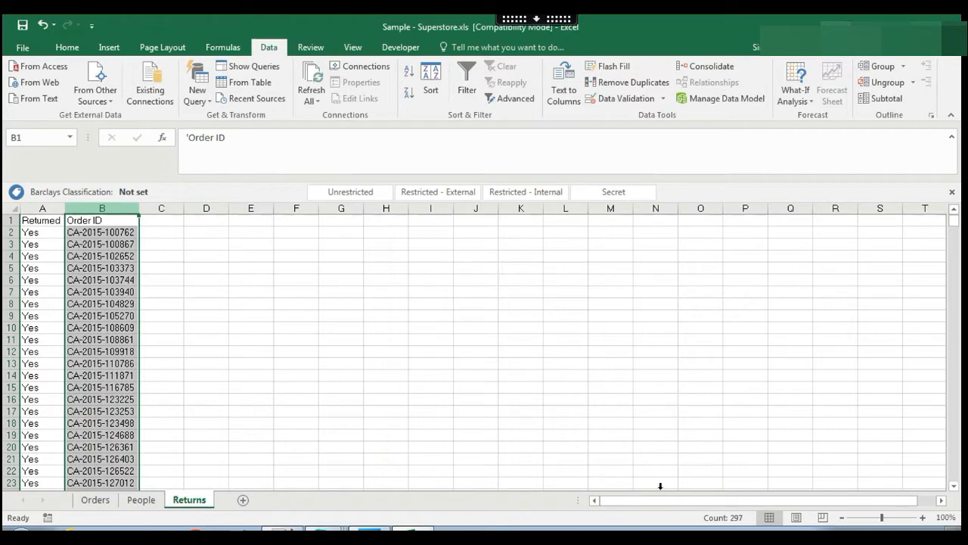
{"action": "left_click", "coordinate": [504, 379]}
{"action": "key", "text": "ctrl+z"}
Compare the Order ID columns on the Returns and Orders sheets.
{"action": "left_click", "coordinate": [104, 279]}
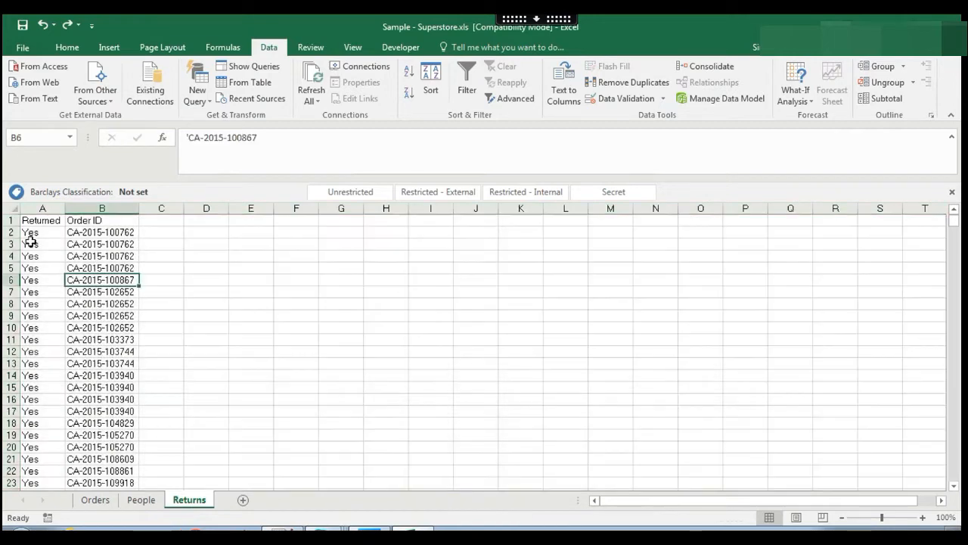
{"action": "left_click_drag", "start_coordinate": [31, 232], "coordinate": [124, 268]}
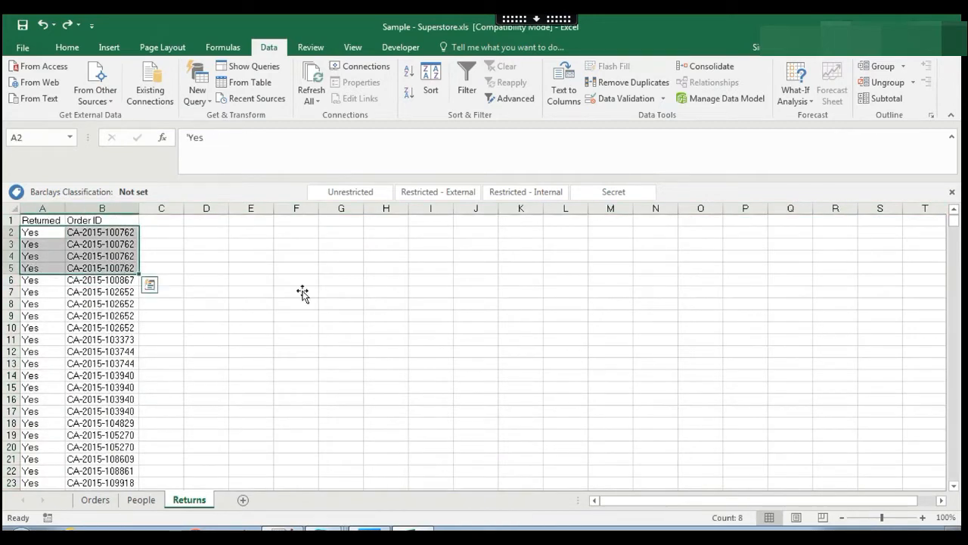
{"action": "left_click", "coordinate": [94, 201]}
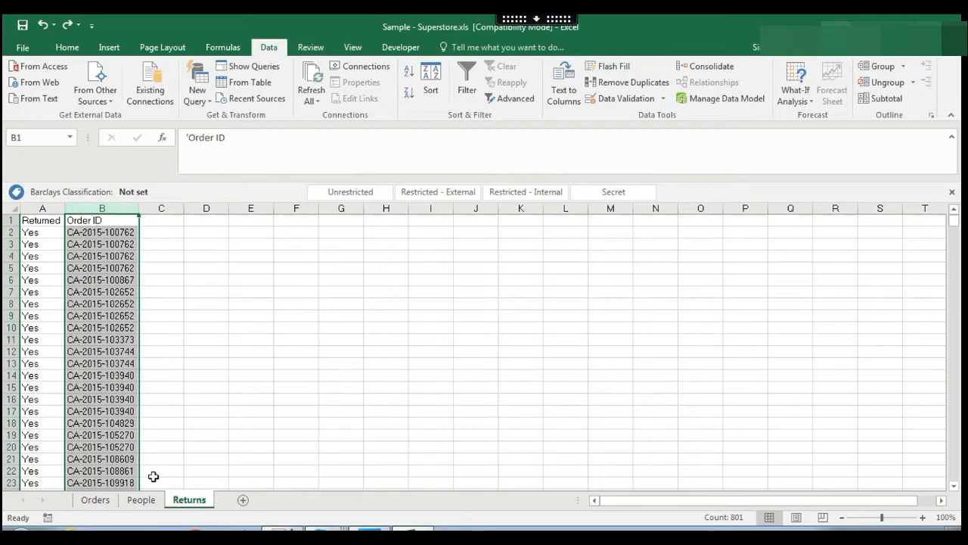
{"action": "left_click", "coordinate": [106, 504]}
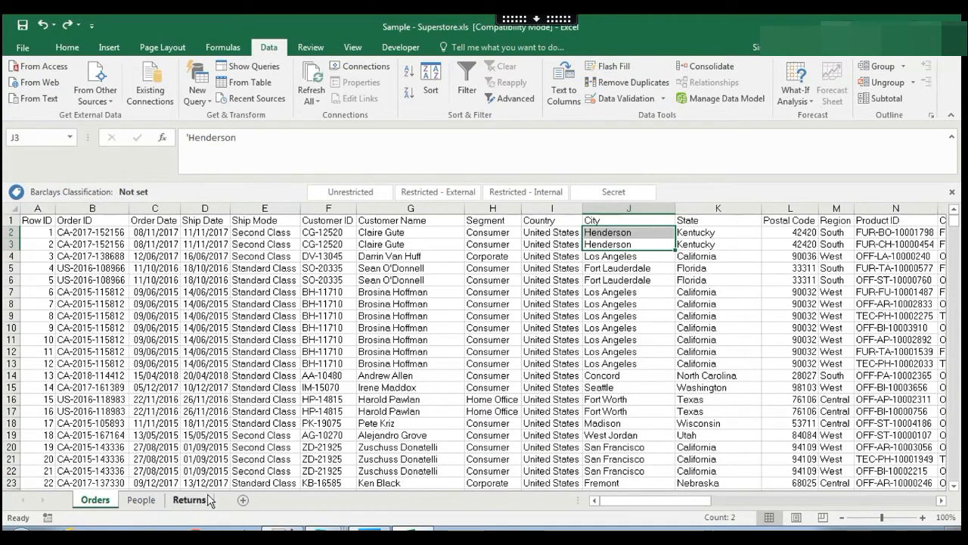
{"action": "left_click", "coordinate": [89, 209]}
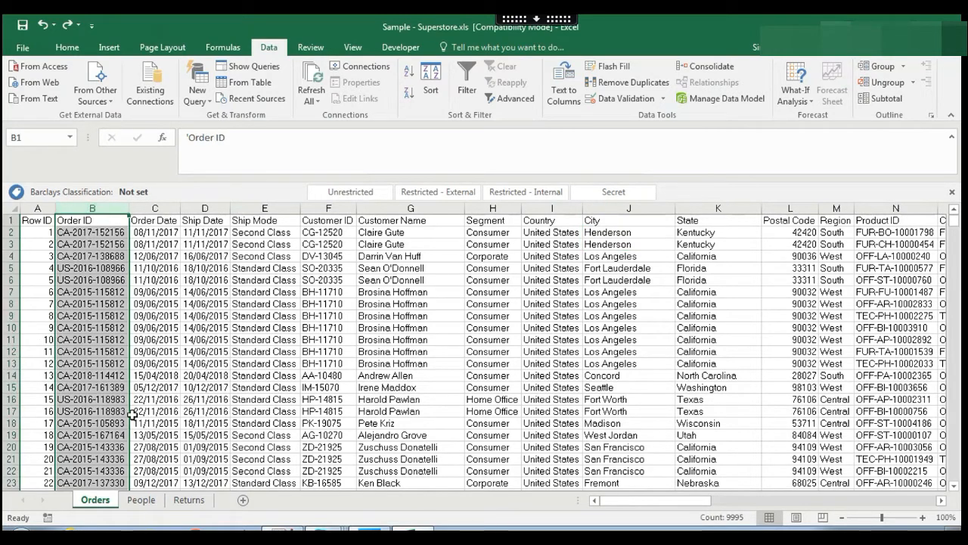
{"action": "left_click", "coordinate": [189, 499]}
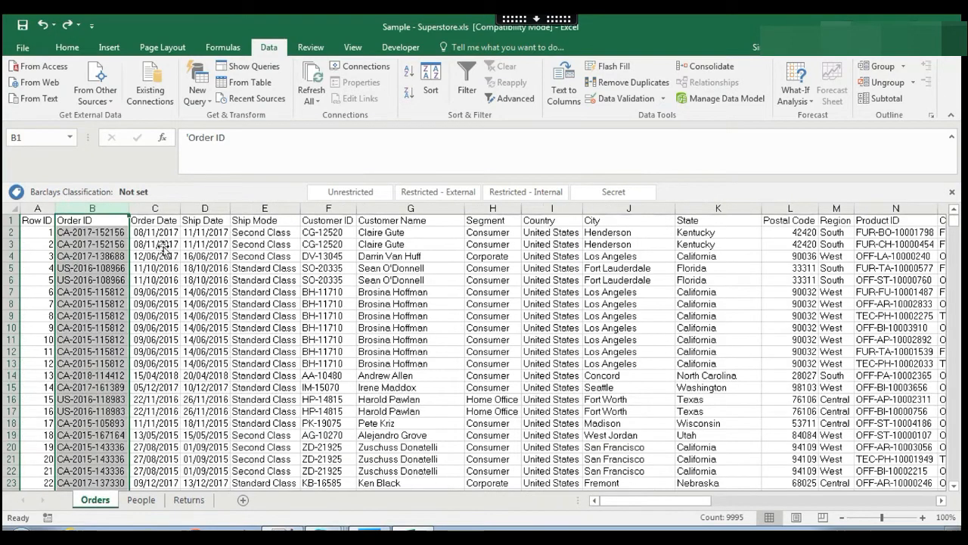
{"action": "left_click", "coordinate": [195, 505]}
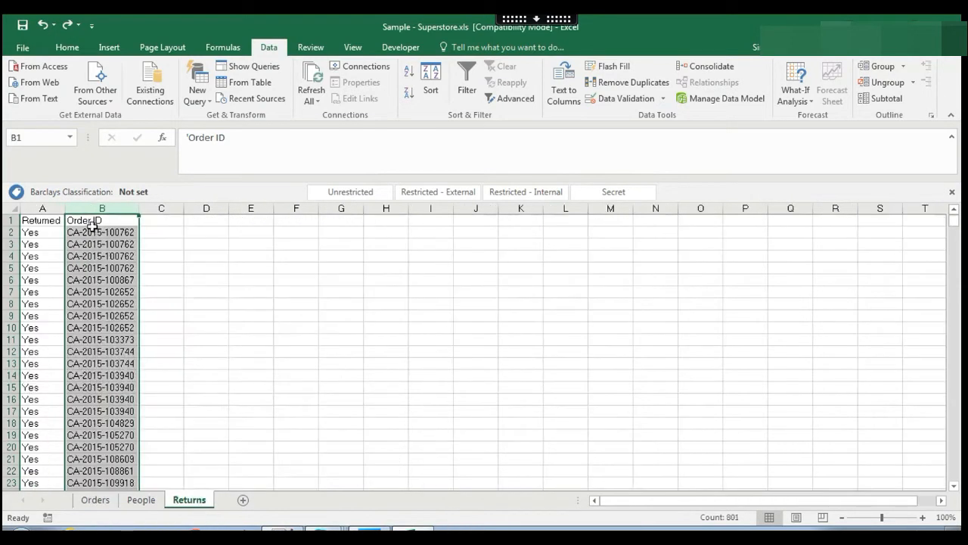
{"action": "left_click", "coordinate": [136, 233]}
{"action": "key", "text": "ctrl+c"}
{"action": "left_click", "coordinate": [99, 502]}
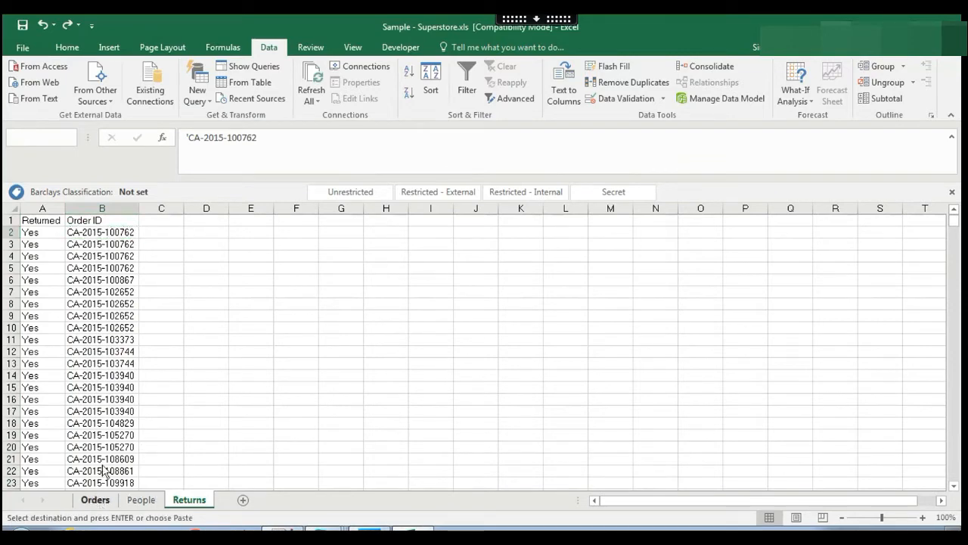
{"action": "left_click", "coordinate": [9, 219]}
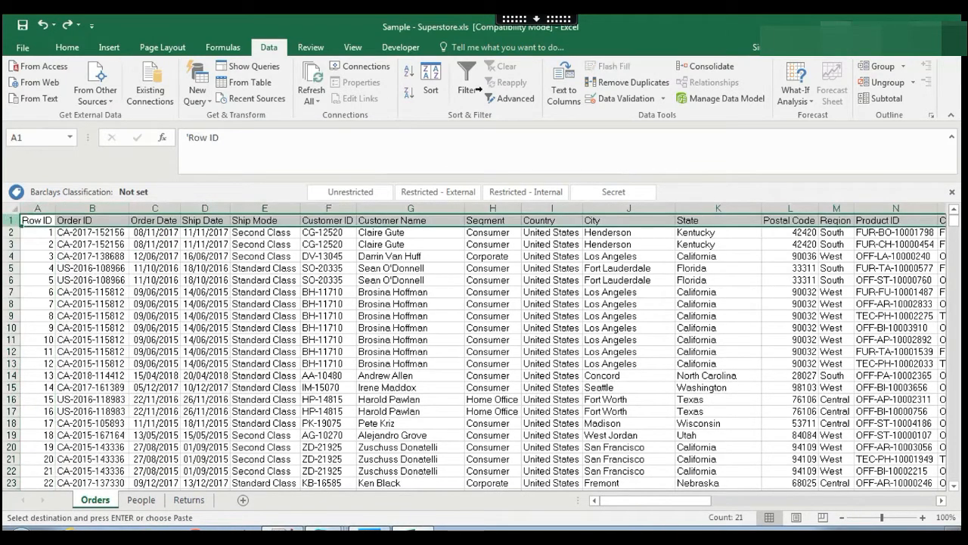
{"action": "left_click", "coordinate": [467, 79]}
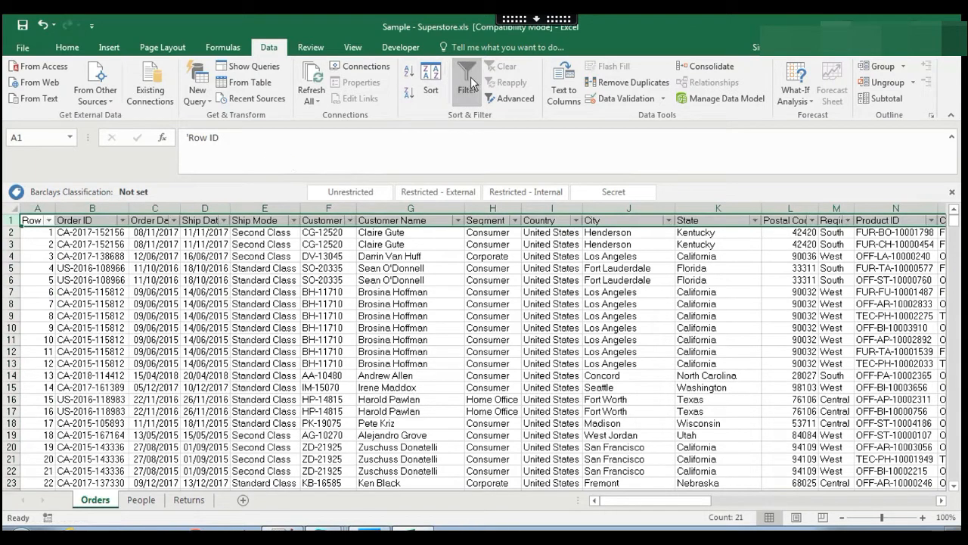
{"action": "left_click", "coordinate": [188, 499]}
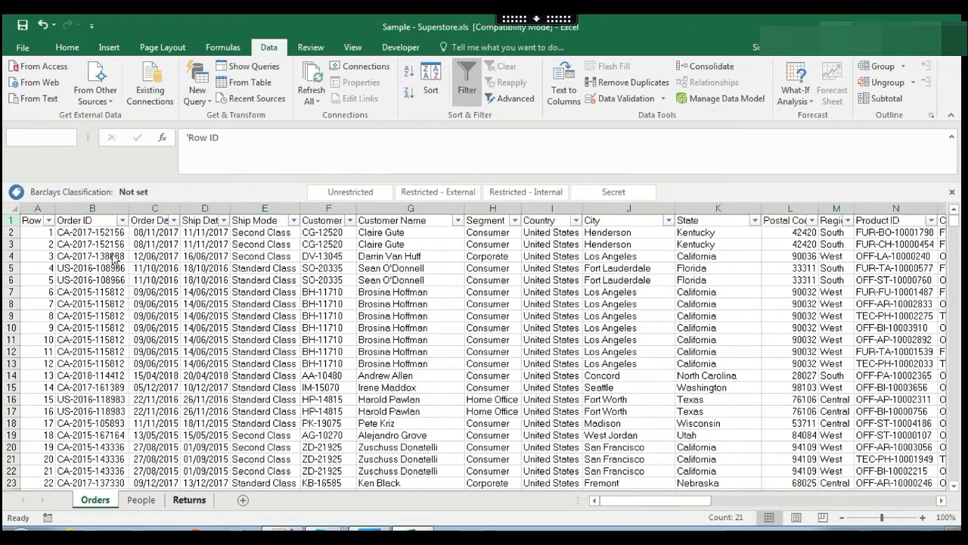
{"action": "key", "text": "ctrl+c"}
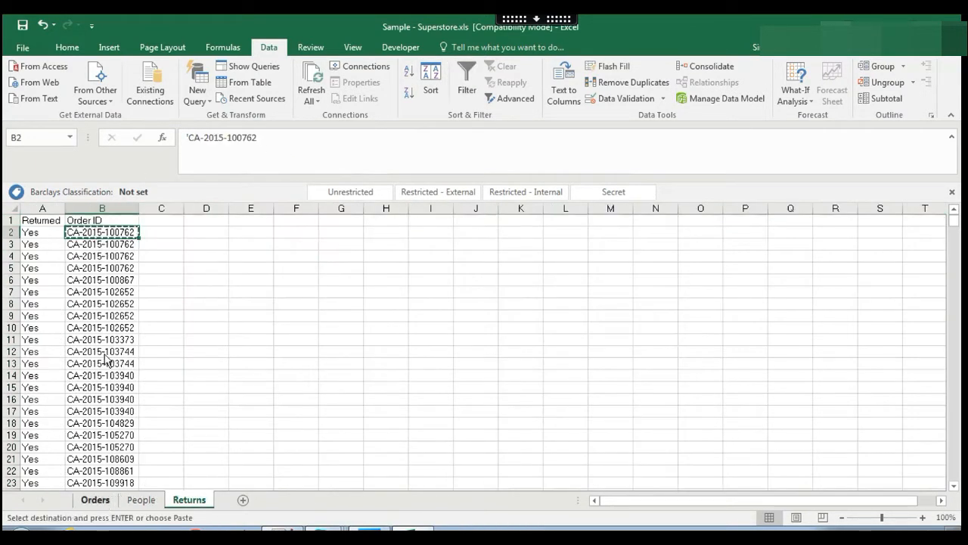
{"action": "left_click", "coordinate": [96, 499]}
{"action": "left_click", "coordinate": [122, 220]}
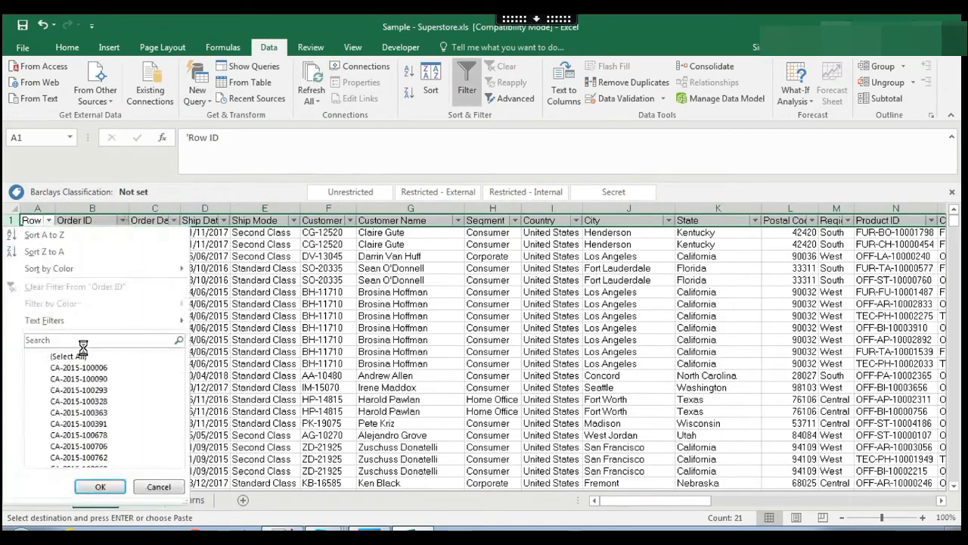
{"action": "left_click", "coordinate": [96, 344]}
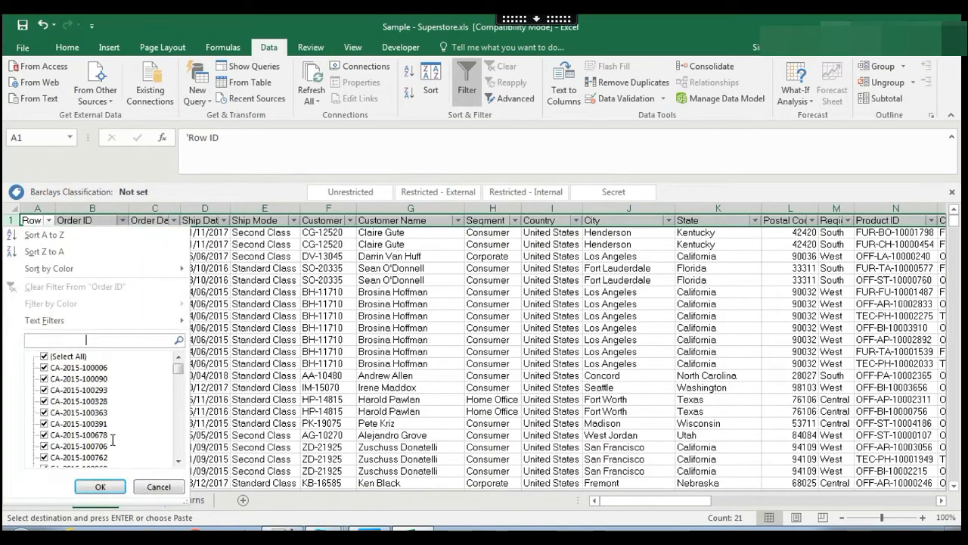
{"action": "key", "text": "ctrl+v"}
{"action": "left_click", "coordinate": [101, 488]}
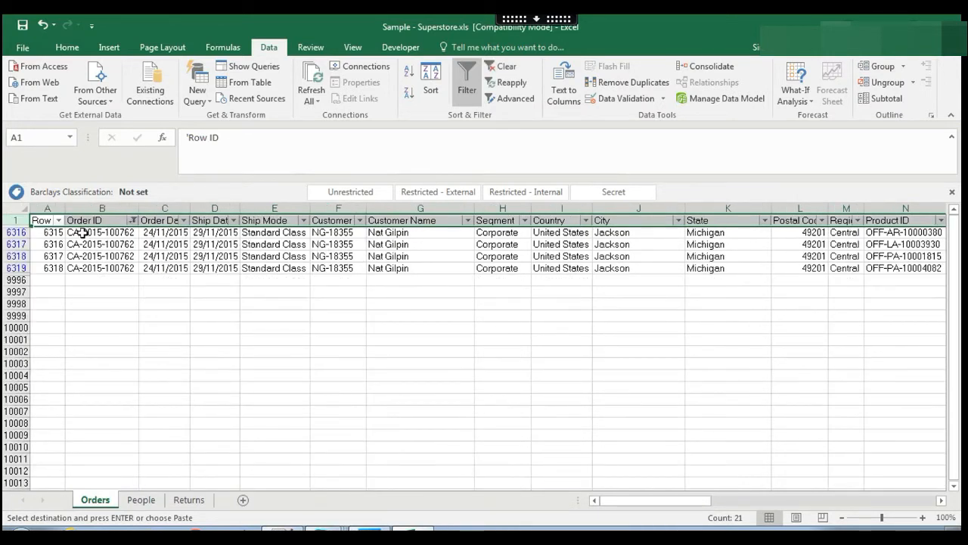
Inspect the four matching order rows' customer, city, product IDs and category.
{"action": "left_click", "coordinate": [83, 233]}
{"action": "left_click", "coordinate": [112, 268], "text": "shift"}
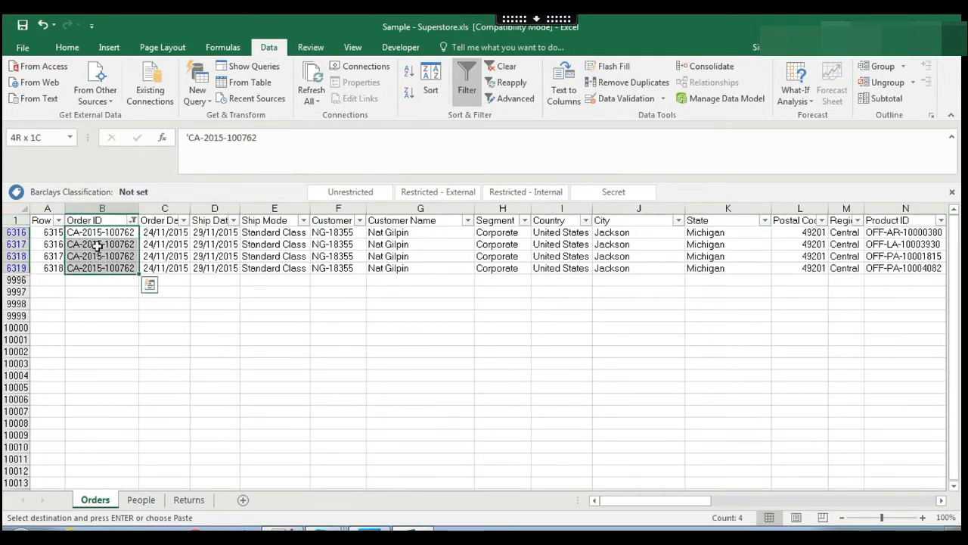
{"action": "left_click", "coordinate": [428, 257]}
{"action": "left_click", "coordinate": [680, 256]}
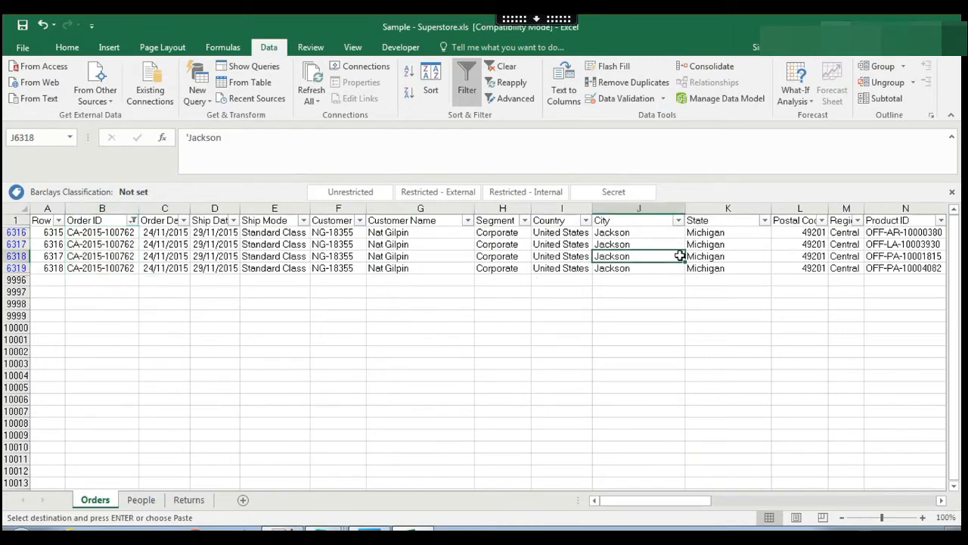
{"action": "key", "text": "Right"}
{"action": "key", "text": "Right"}
{"action": "key", "text": "Right"}
{"action": "key", "text": "Right"}
{"action": "key", "text": "Up"}
{"action": "key", "text": "Up"}
{"action": "key", "text": "Down"}
{"action": "key", "text": "Down"}
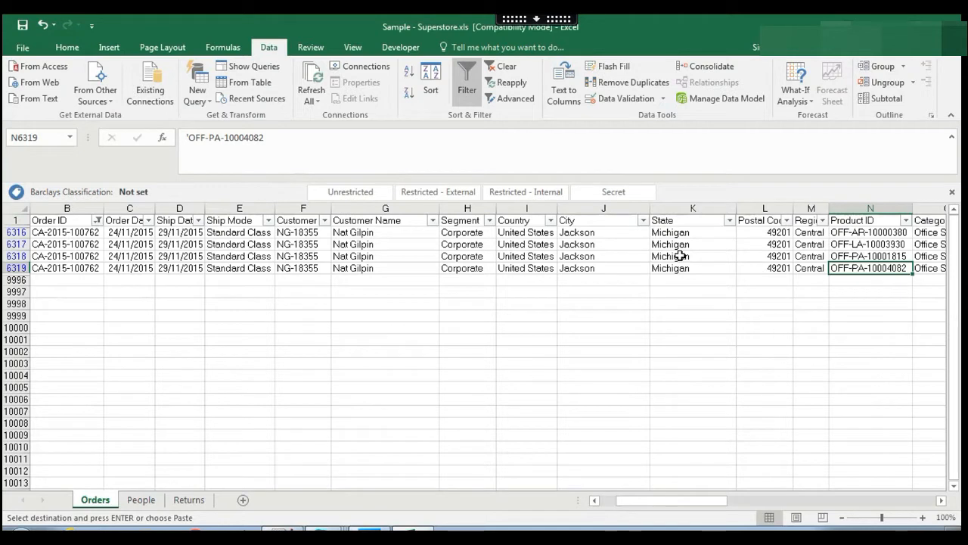
{"action": "key", "text": "Left"}
{"action": "key", "text": "Left"}
{"action": "key", "text": "Left"}
{"action": "key", "text": "Left"}
{"action": "key", "text": "Left"}
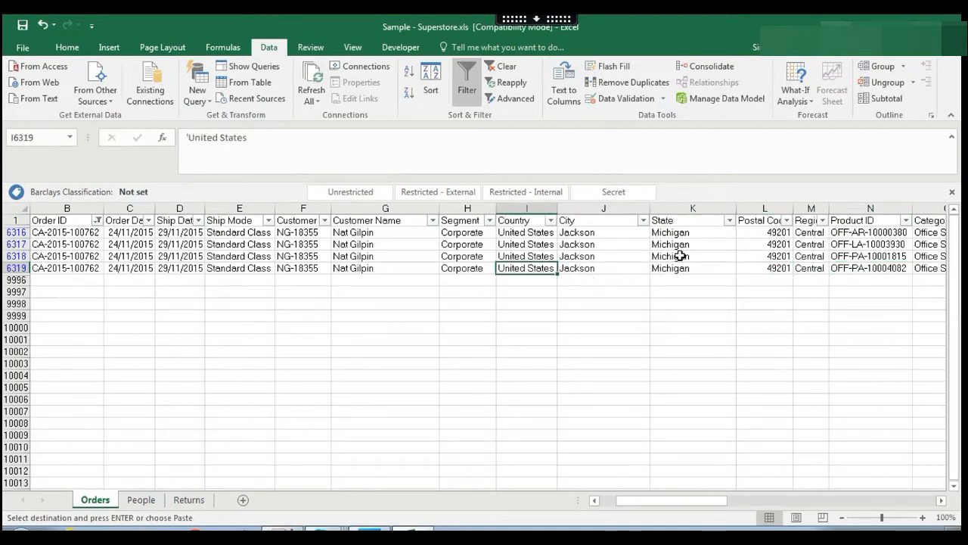
{"action": "key", "text": "Right"}
{"action": "key", "text": "Right"}
{"action": "key", "text": "Right"}
{"action": "key", "text": "Right"}
{"action": "key", "text": "Right"}
{"action": "key", "text": "Right"}
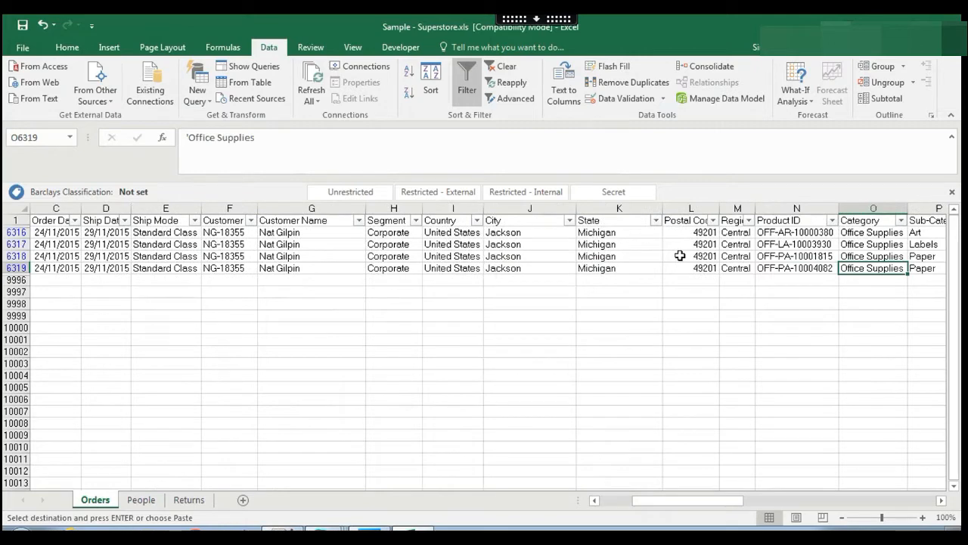
Check the repeated order IDs on Returns, clear the Orders filter, and return to Alteryx.
{"action": "left_click", "coordinate": [190, 500]}
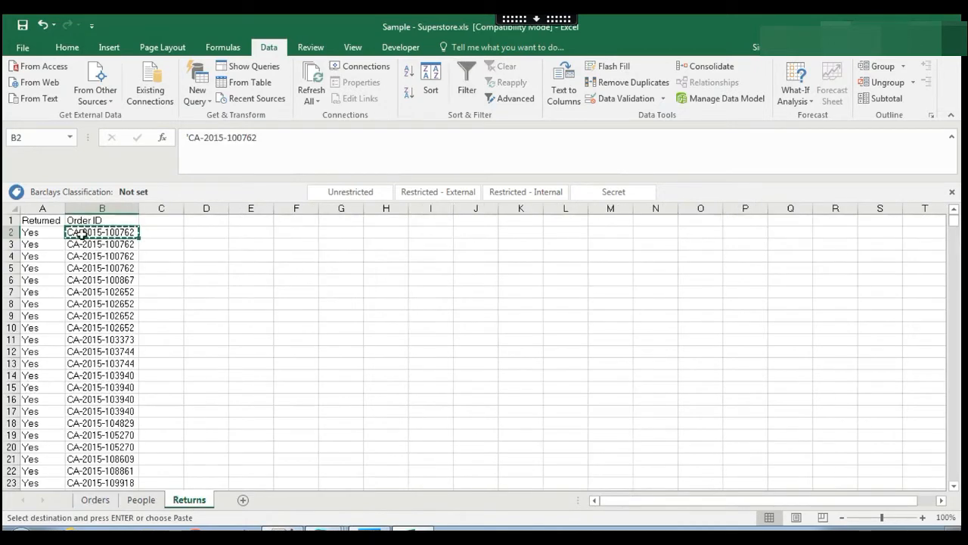
{"action": "left_click", "coordinate": [126, 268]}
{"action": "left_click", "coordinate": [95, 498]}
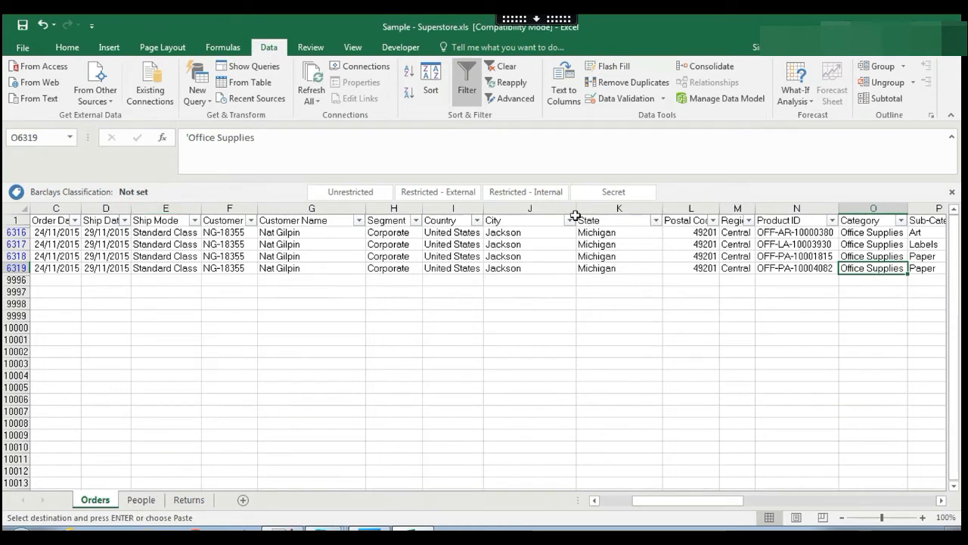
{"action": "left_click", "coordinate": [502, 66]}
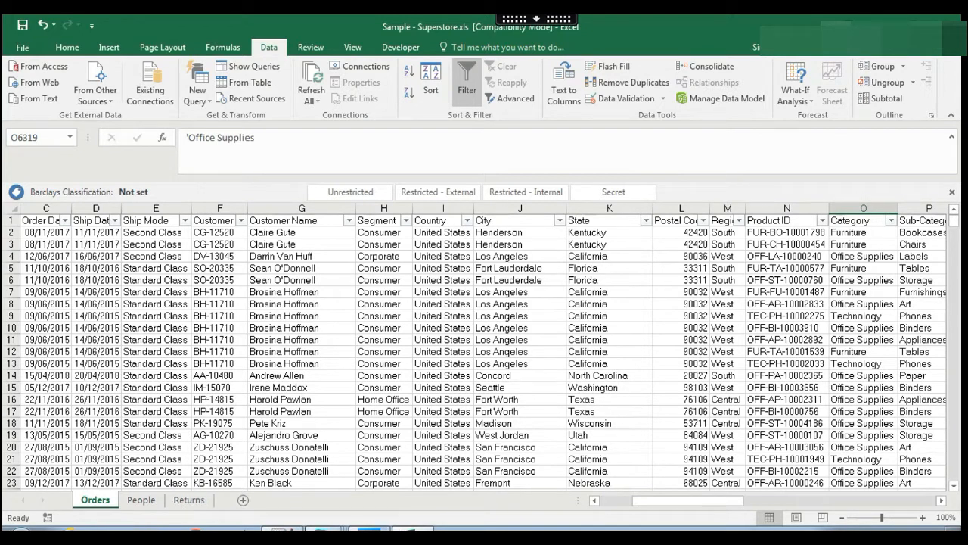
{"action": "mouse_move", "coordinate": [370, 529]}
{"action": "left_click", "coordinate": [369, 529]}
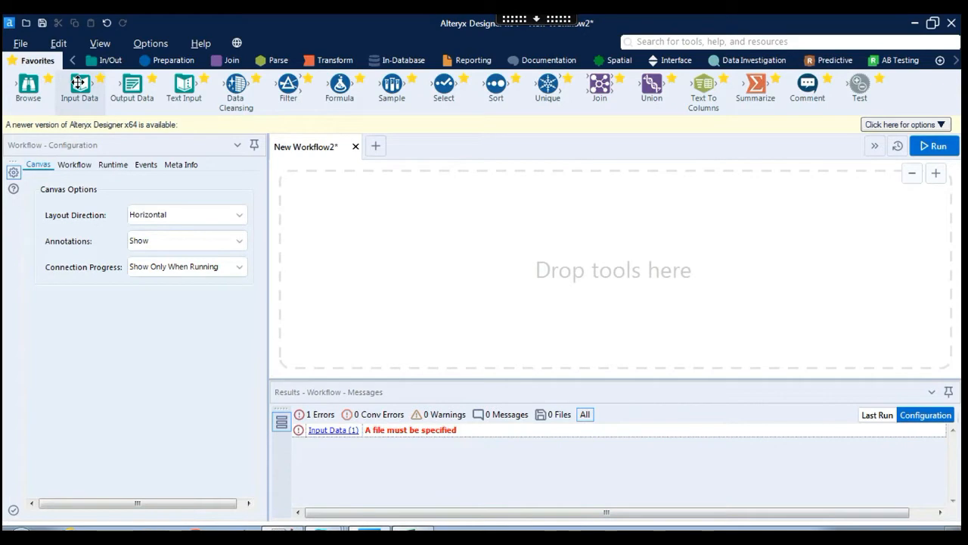
Add an Input Data tool that reads the Orders sheet of the recent Sample - Superstore.xls.
{"action": "left_click_drag", "start_coordinate": [79, 86], "coordinate": [319, 201]}
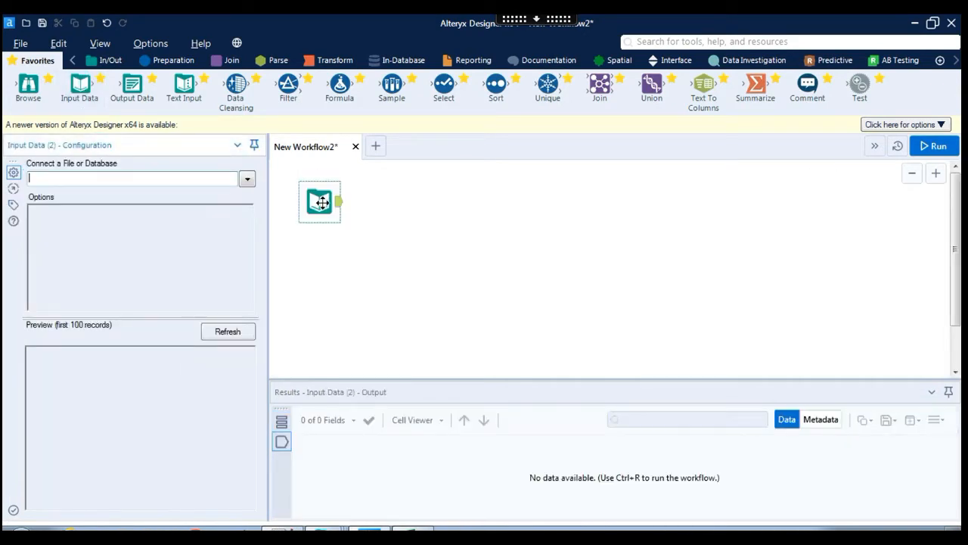
{"action": "left_click", "coordinate": [247, 179]}
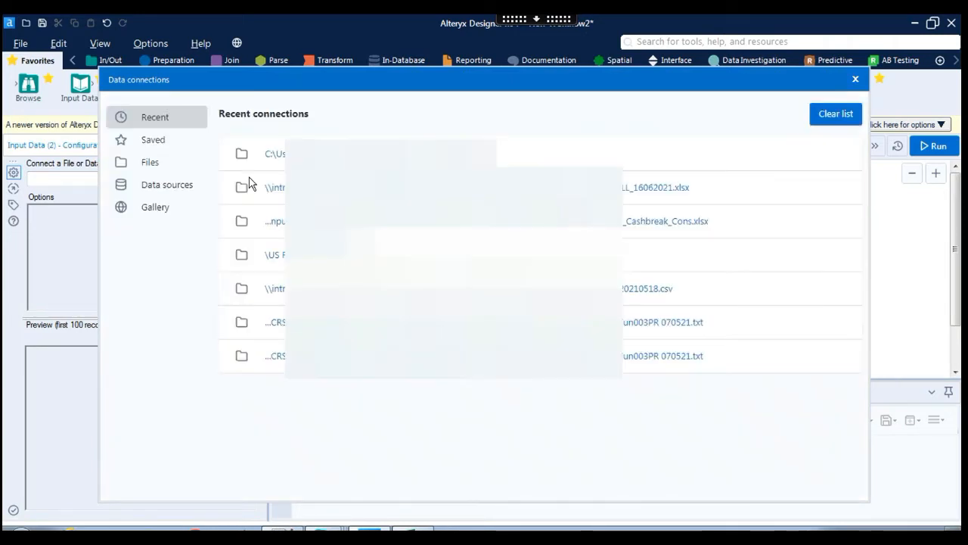
{"action": "left_click", "coordinate": [151, 164]}
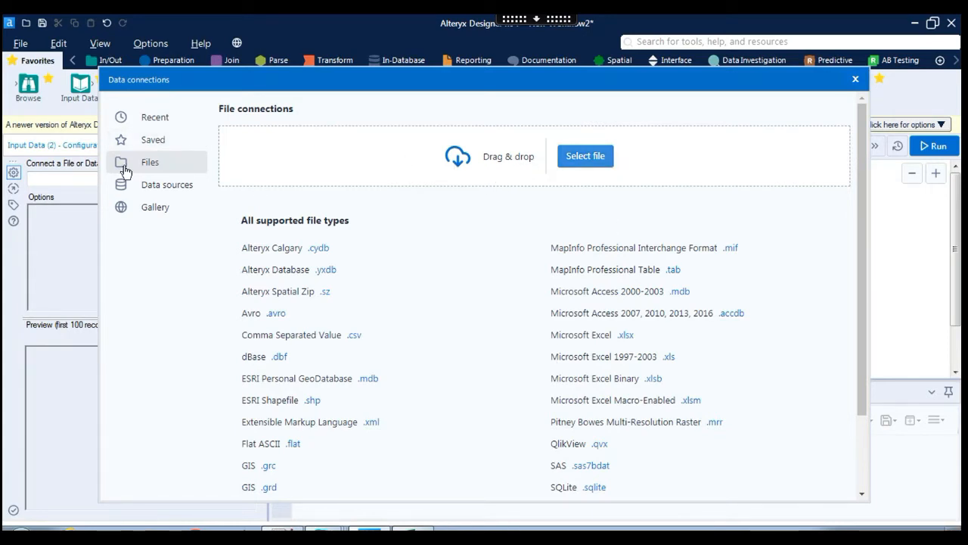
{"action": "left_click", "coordinate": [152, 118]}
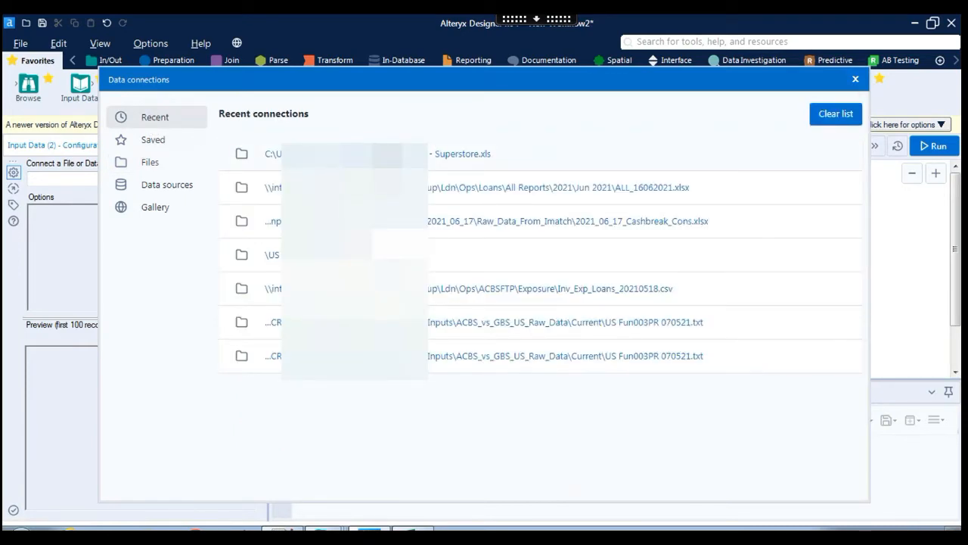
{"action": "left_click", "coordinate": [357, 154]}
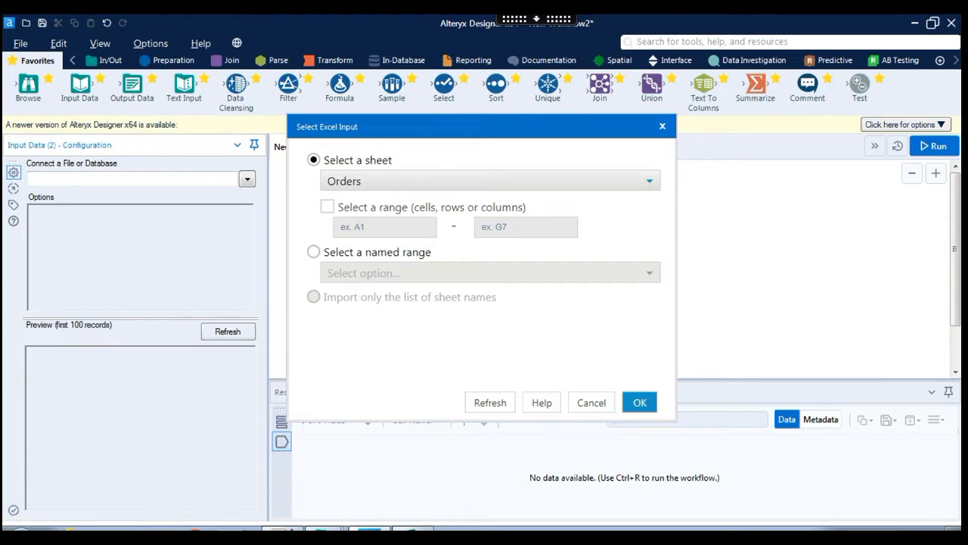
{"action": "mouse_move", "coordinate": [415, 528]}
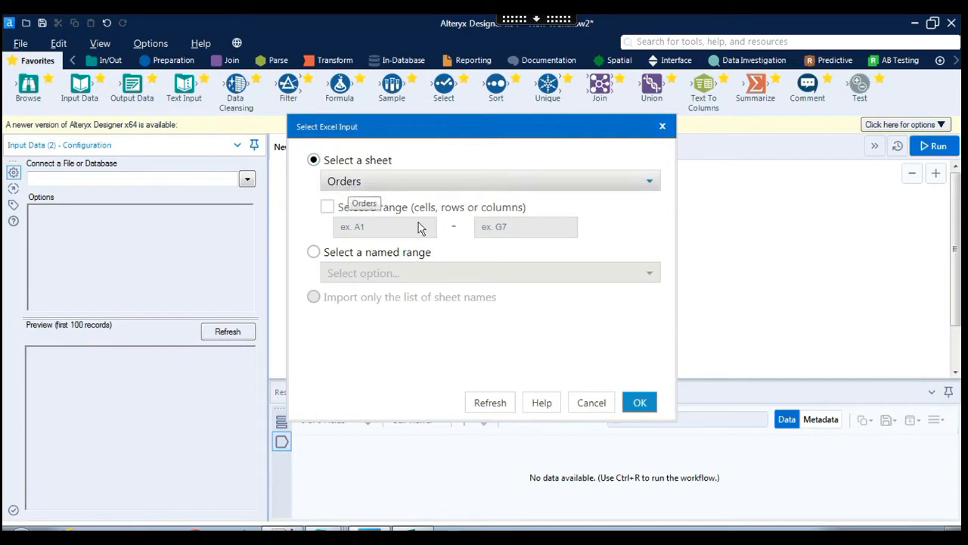
{"action": "left_click", "coordinate": [640, 403]}
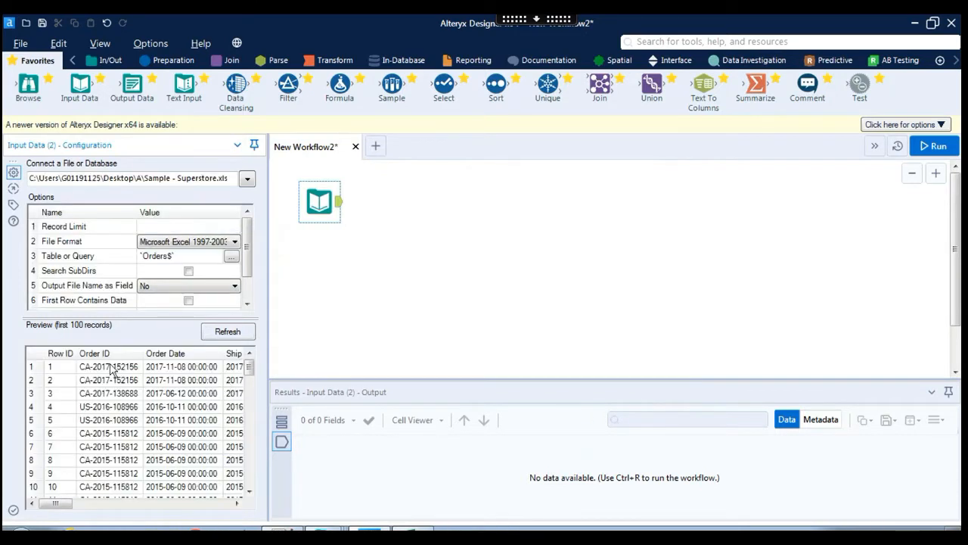
Scroll the Orders preview, glance at Excel, then drop a second Input Data tool below Orders.
{"action": "left_click_drag", "start_coordinate": [68, 509], "coordinate": [250, 512]}
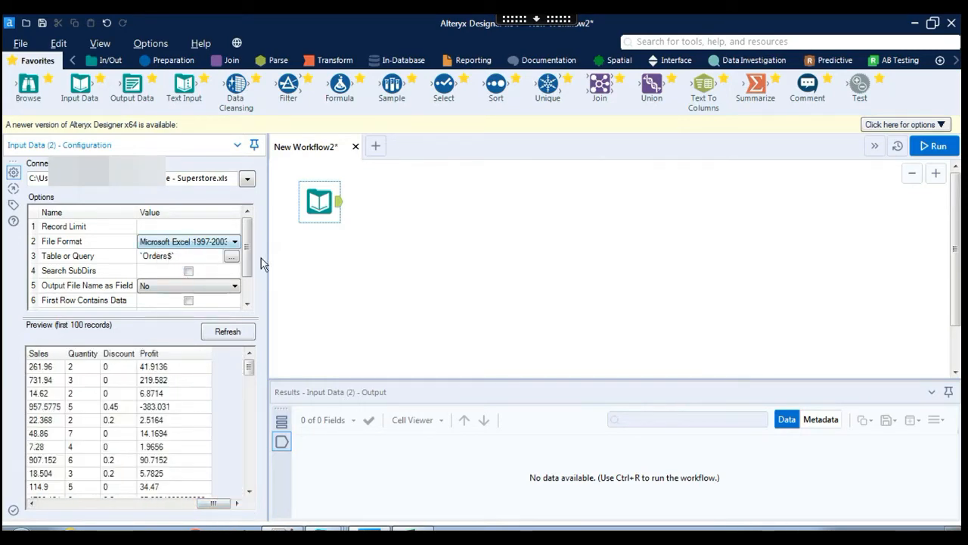
{"action": "mouse_move", "coordinate": [252, 237]}
{"action": "left_mouse_down"}
{"action": "mouse_move", "coordinate": [255, 288]}
{"action": "mouse_move", "coordinate": [260, 235]}
{"action": "left_mouse_up"}
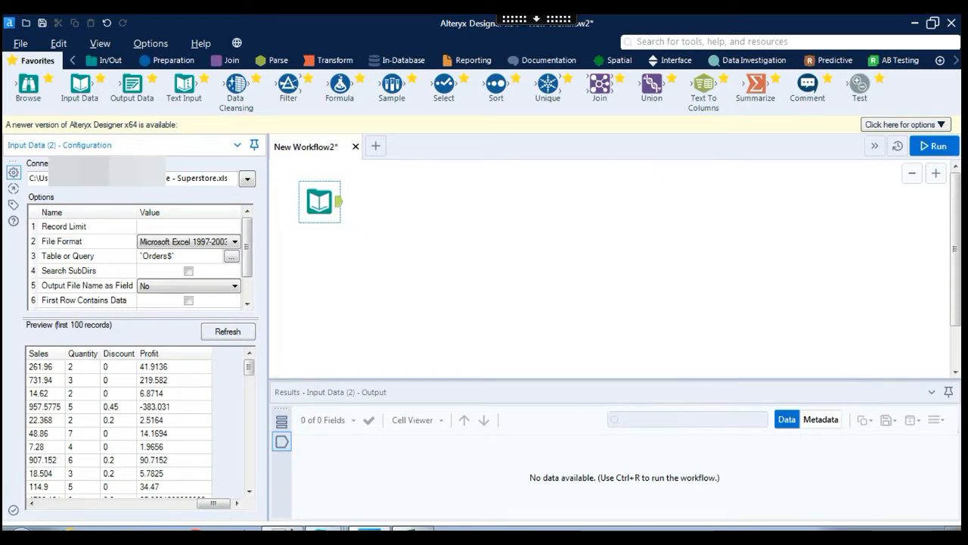
{"action": "left_click", "coordinate": [417, 529]}
{"action": "key", "text": "alt+Tab"}
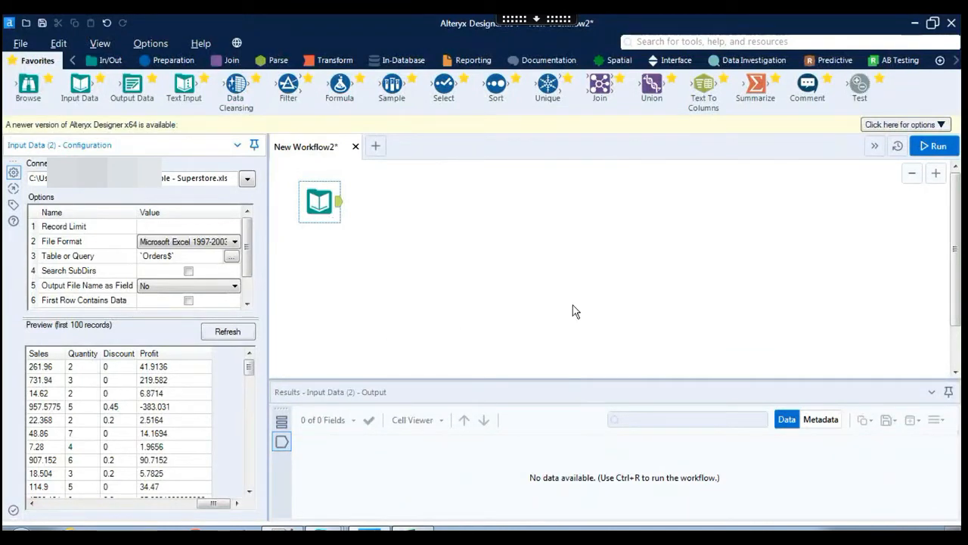
{"action": "left_click_drag", "start_coordinate": [85, 87], "coordinate": [314, 282]}
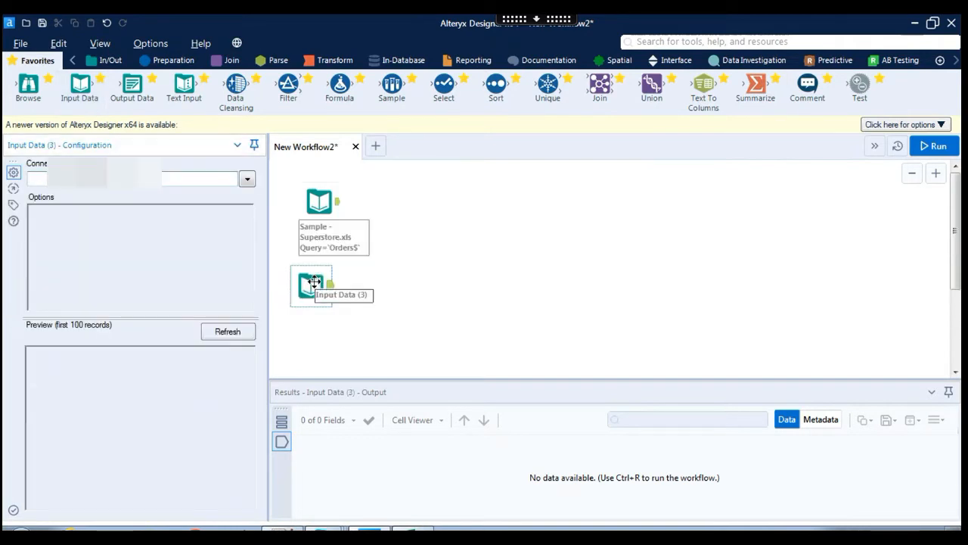
Point the second Input Data tool at the Returns sheet of Sample - Superstore.xls and nudge it into place.
{"action": "left_click", "coordinate": [246, 181]}
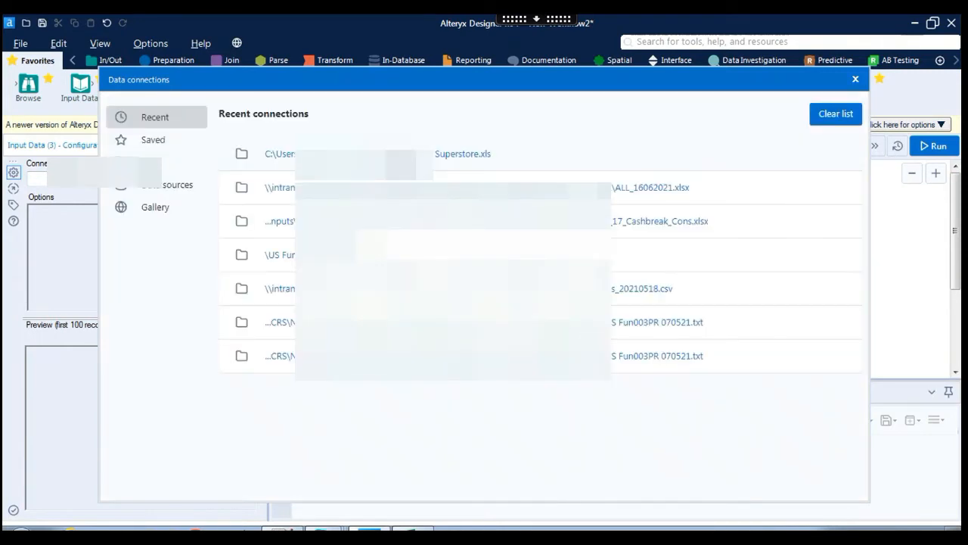
{"action": "left_click", "coordinate": [469, 163]}
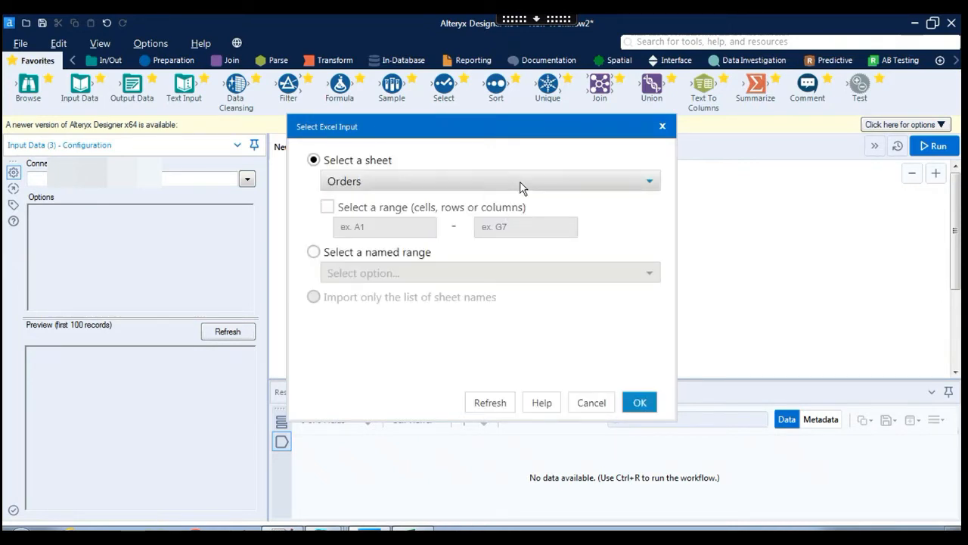
{"action": "left_click", "coordinate": [519, 187]}
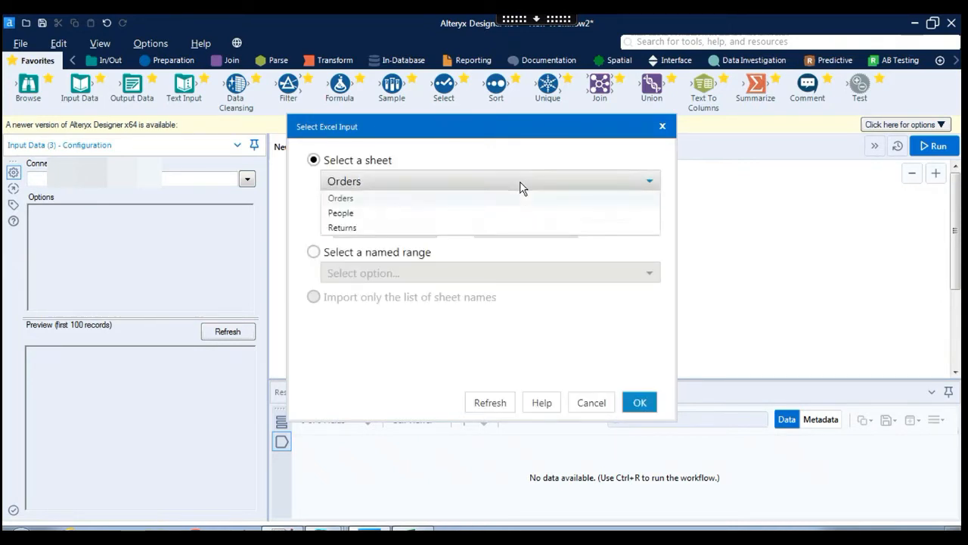
{"action": "left_click", "coordinate": [342, 228]}
{"action": "left_click", "coordinate": [640, 403]}
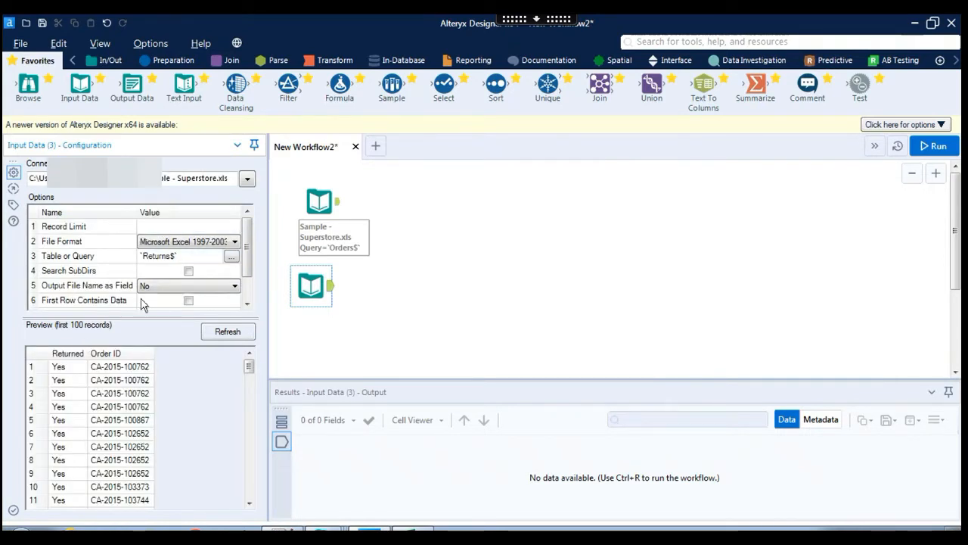
{"action": "left_click_drag", "start_coordinate": [306, 296], "coordinate": [319, 301]}
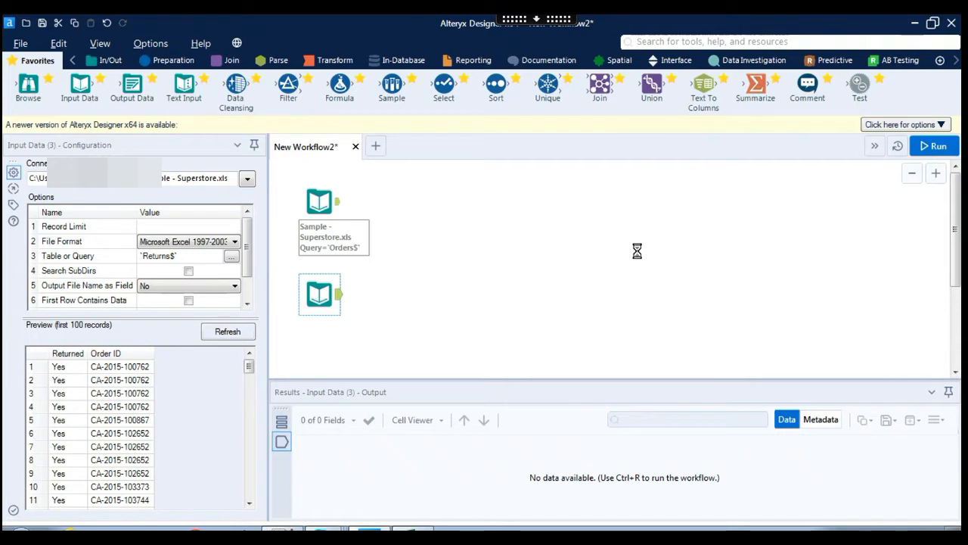
{"action": "left_click", "coordinate": [432, 345]}
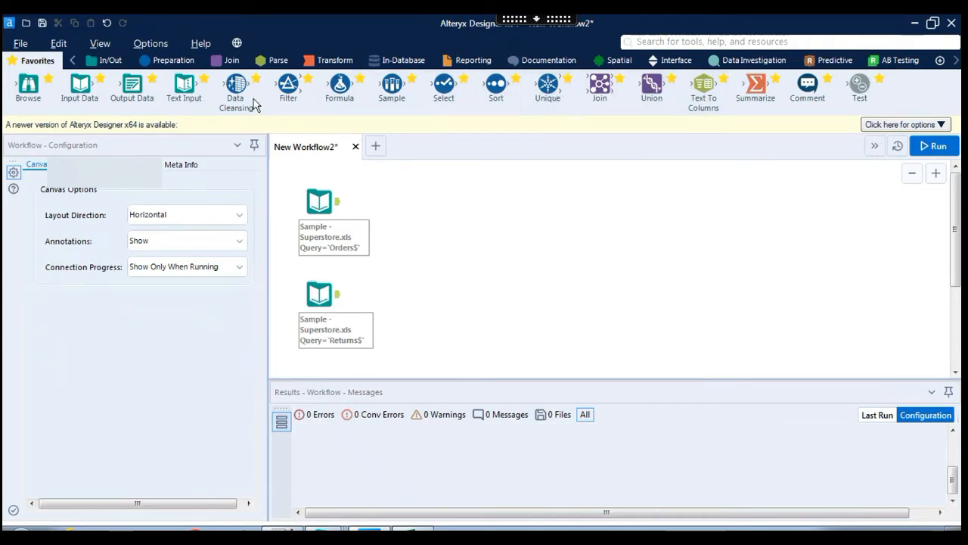
Browse the Preparation and Join tool palettes, then return to the Favorites palette.
{"action": "left_click", "coordinate": [168, 65]}
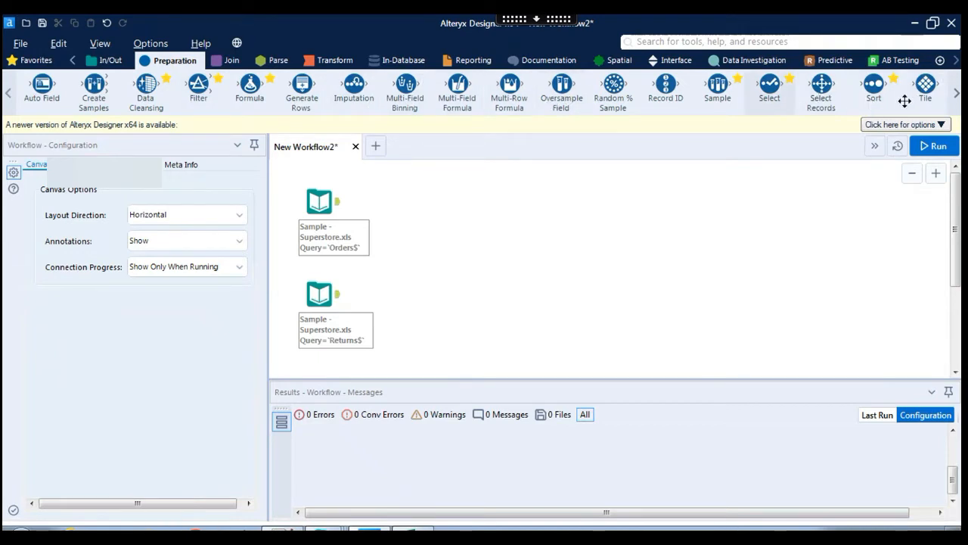
{"action": "left_click", "coordinate": [957, 94]}
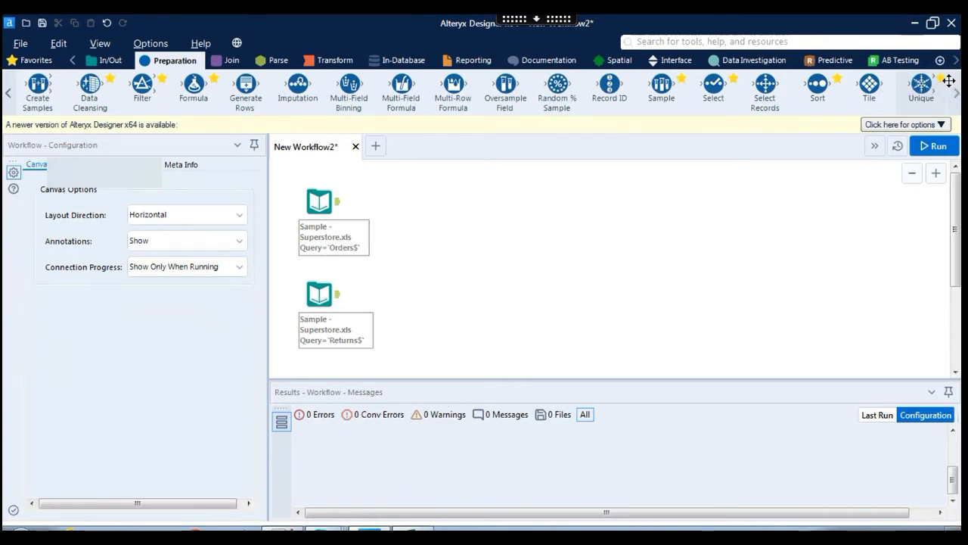
{"action": "left_click", "coordinate": [228, 65]}
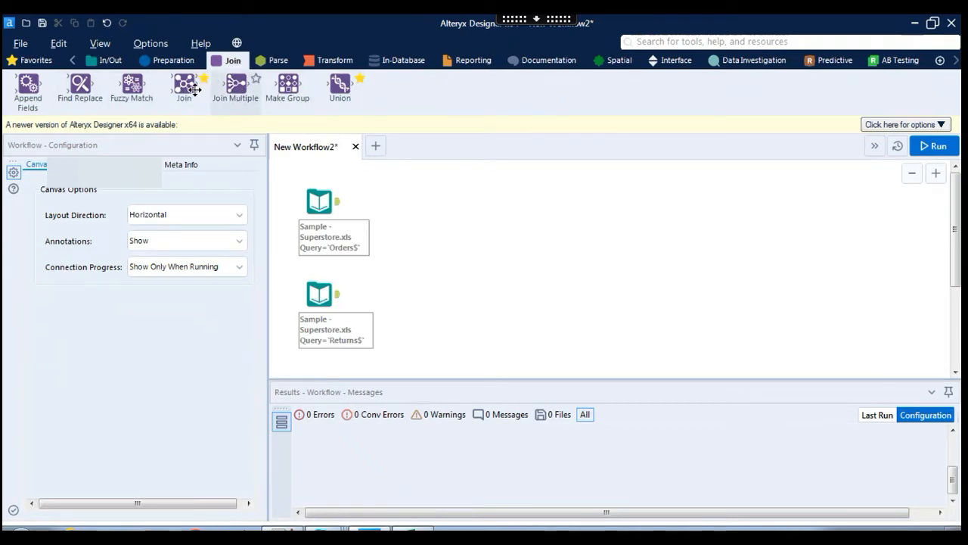
{"action": "left_click", "coordinate": [35, 62]}
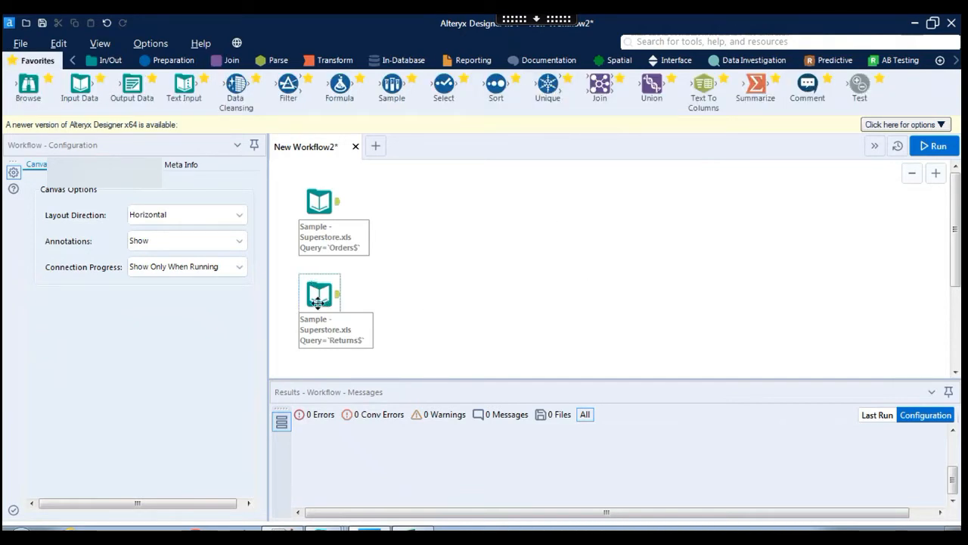
Attach a Unique tool to Returns on Returned and Order ID, and place a Join tool.
{"action": "left_click_drag", "start_coordinate": [548, 85], "coordinate": [416, 293]}
{"action": "left_click_drag", "start_coordinate": [417, 292], "coordinate": [414, 293]}
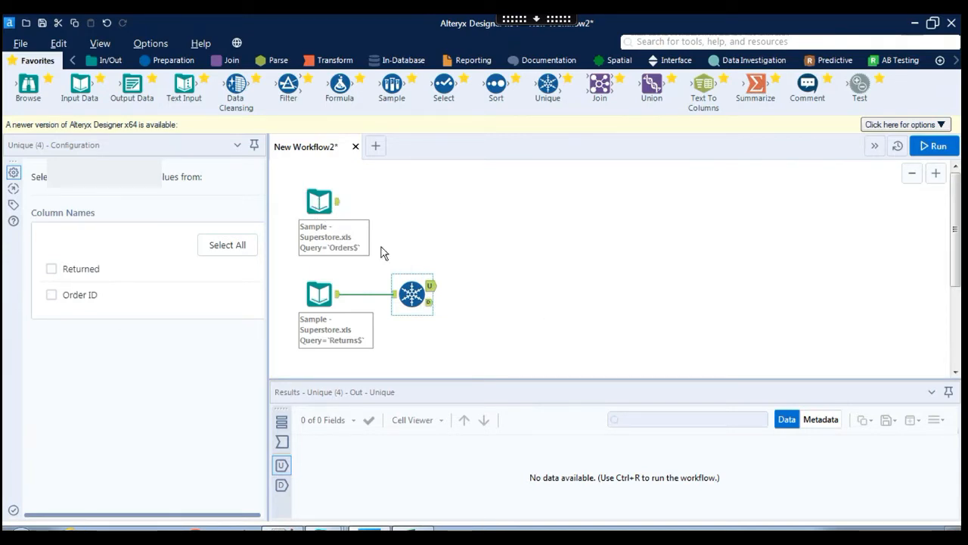
{"action": "left_click_drag", "start_coordinate": [598, 98], "coordinate": [499, 237]}
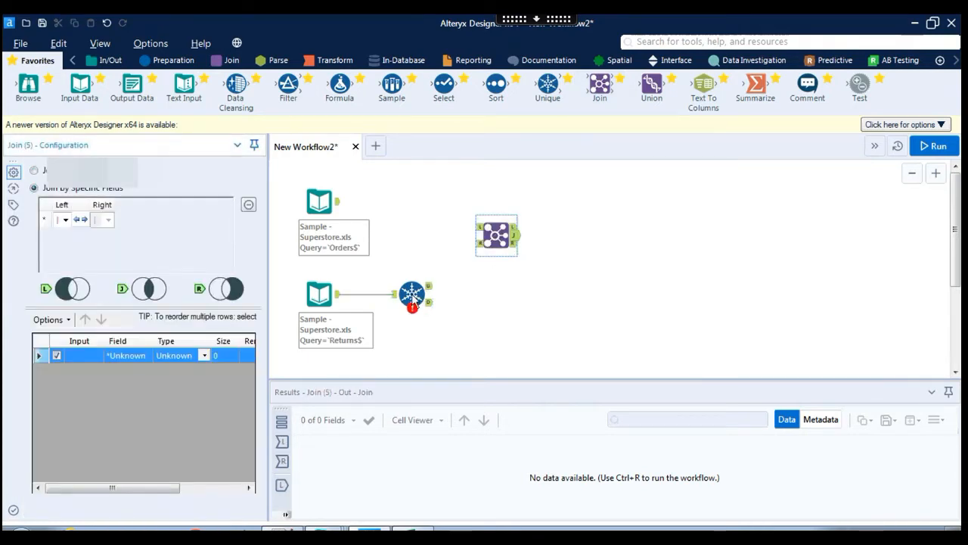
{"action": "mouse_move", "coordinate": [410, 310]}
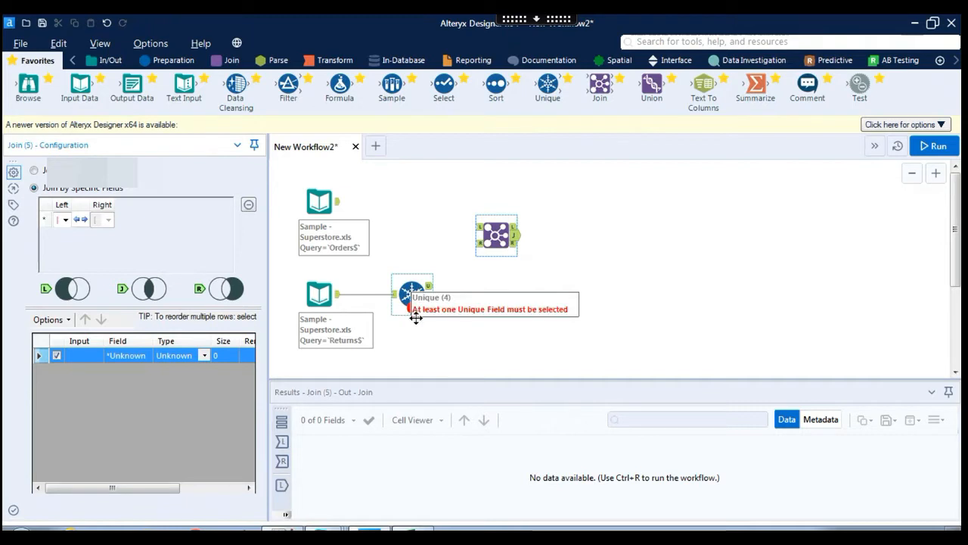
{"action": "left_click", "coordinate": [415, 286]}
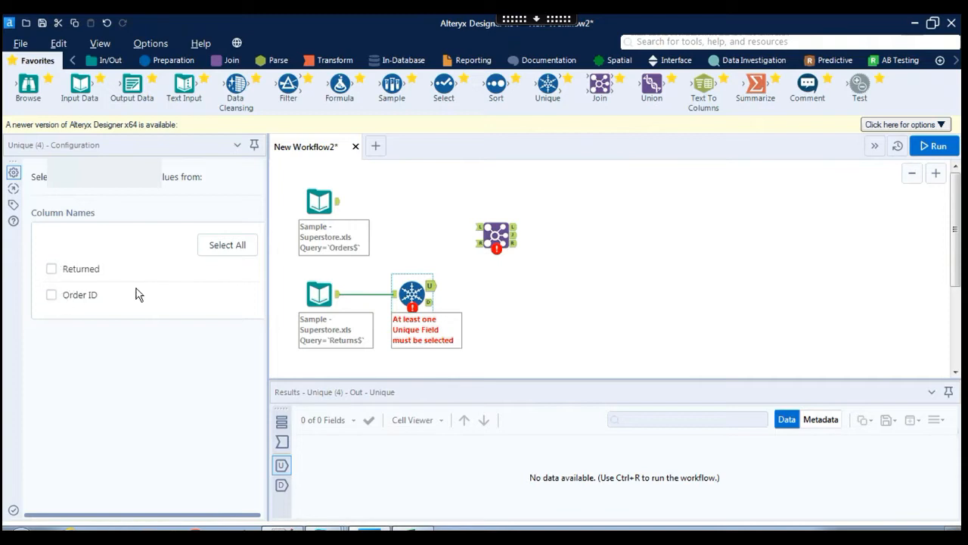
{"action": "left_click", "coordinate": [233, 248]}
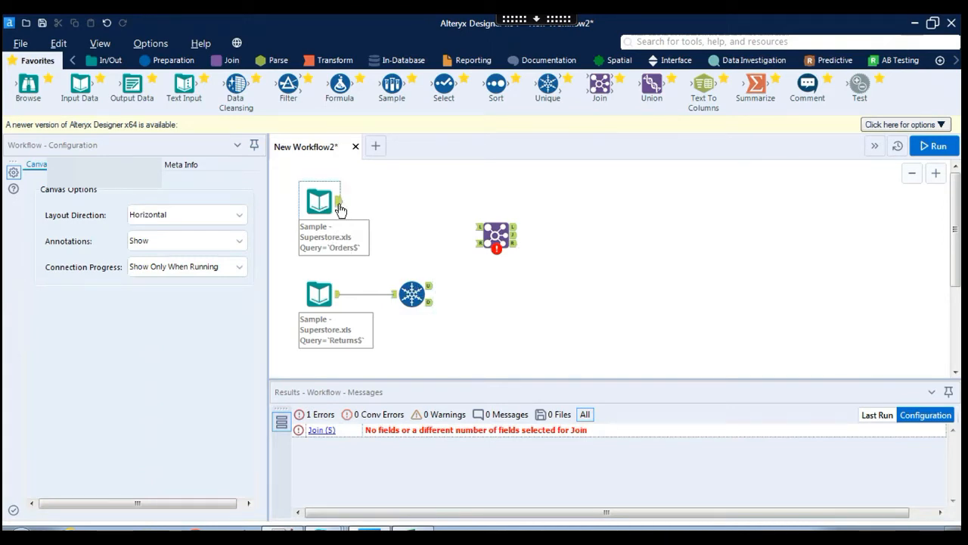
Connect Orders to the Join's L input and the Unique U output to its R input.
{"action": "left_click_drag", "start_coordinate": [339, 203], "coordinate": [487, 230]}
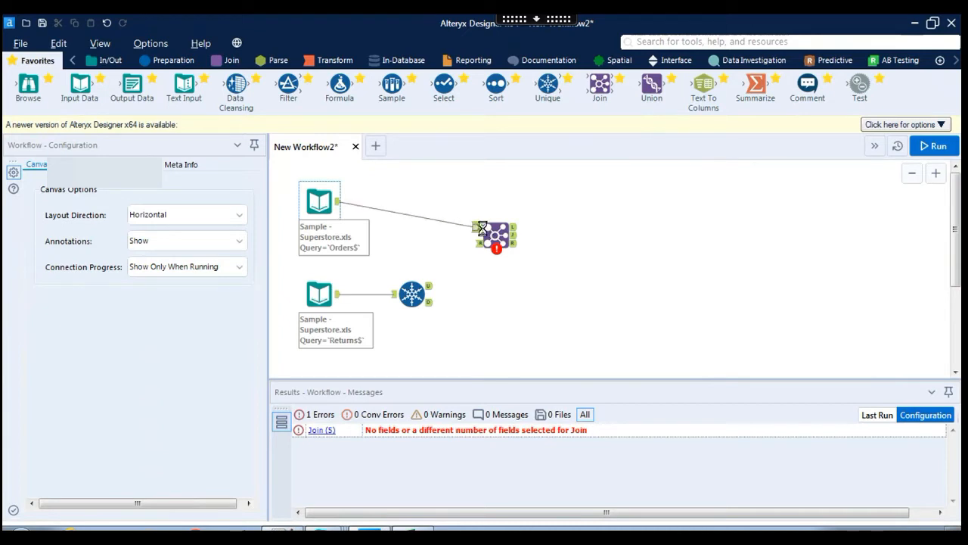
{"action": "left_click_drag", "start_coordinate": [483, 227], "coordinate": [481, 227]}
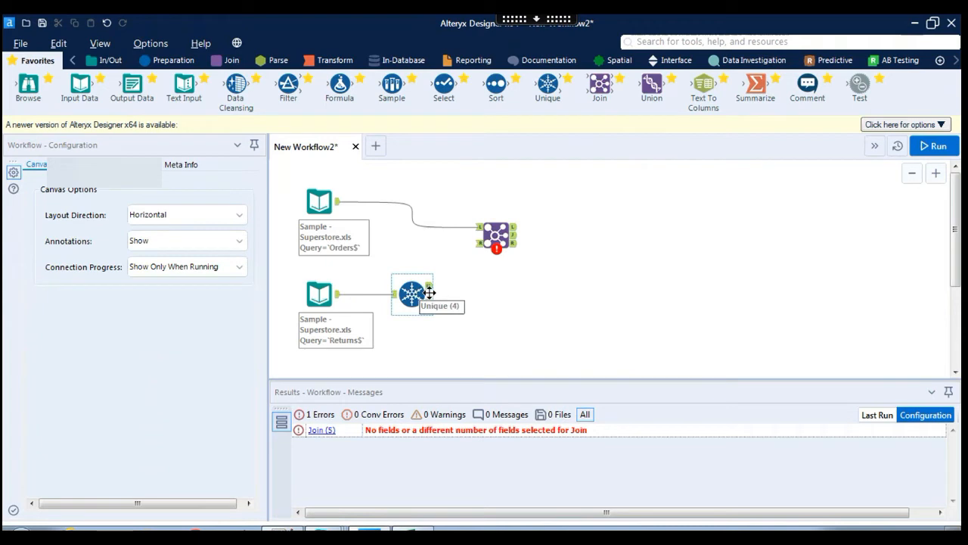
{"action": "left_click_drag", "start_coordinate": [429, 287], "coordinate": [480, 244]}
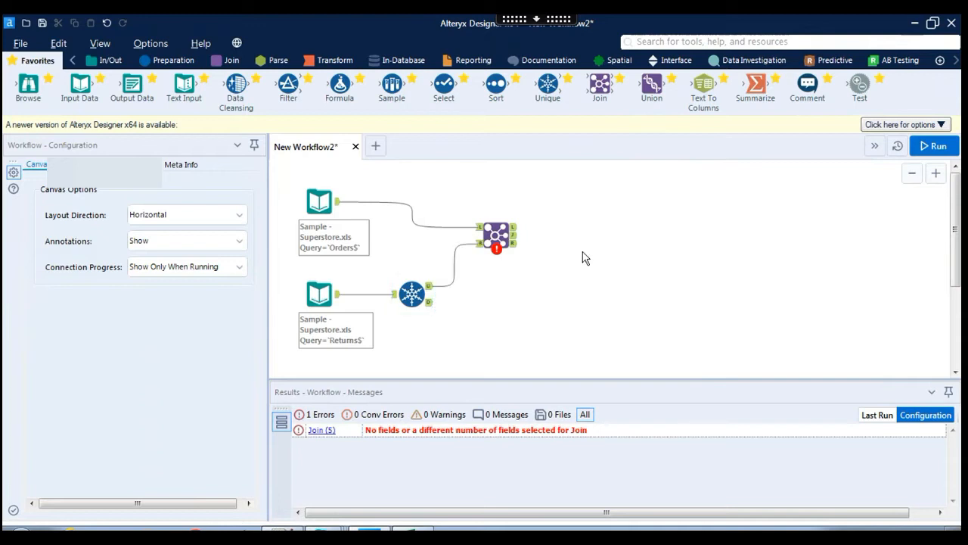
Set the Join to match Orders and Returns on Order ID.
{"action": "left_click", "coordinate": [498, 237]}
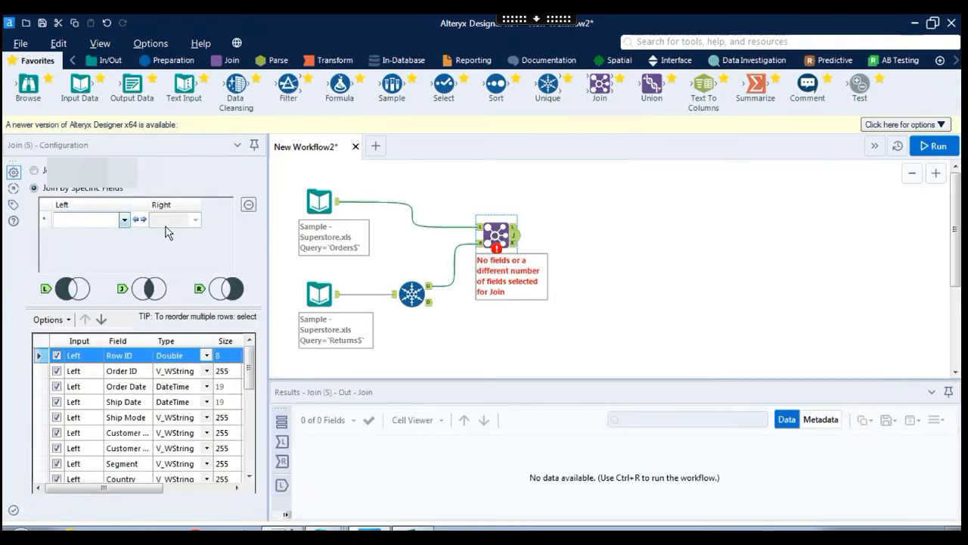
{"action": "left_click", "coordinate": [124, 220]}
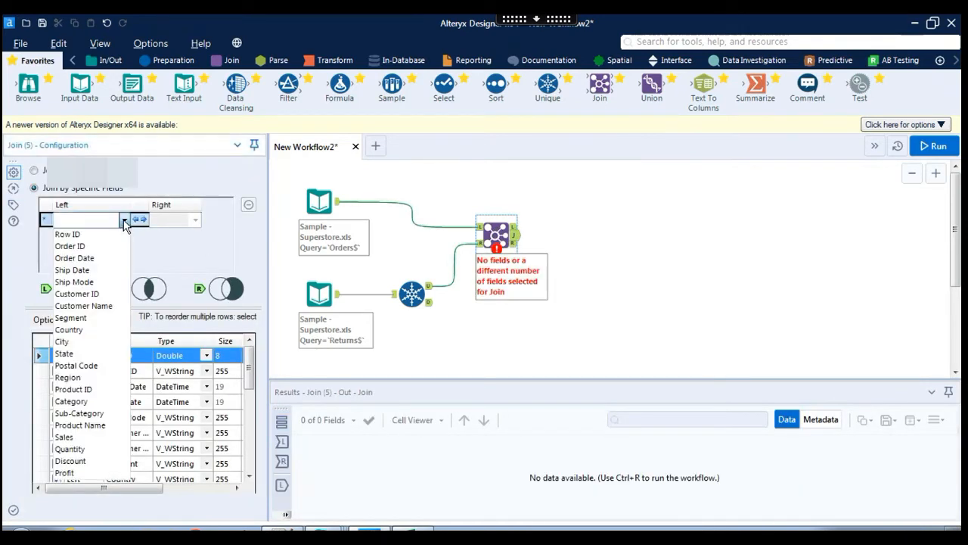
{"action": "left_click", "coordinate": [84, 247]}
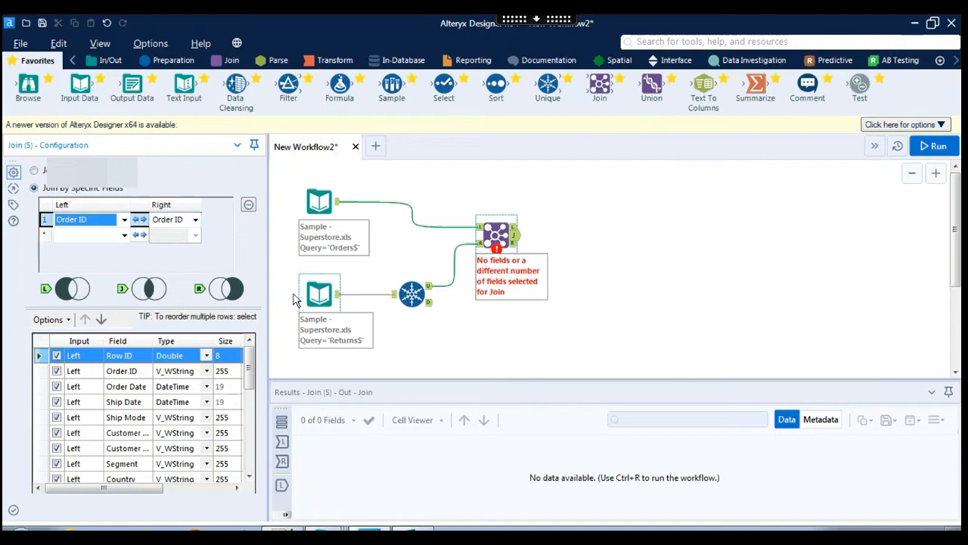
{"action": "left_click", "coordinate": [491, 325]}
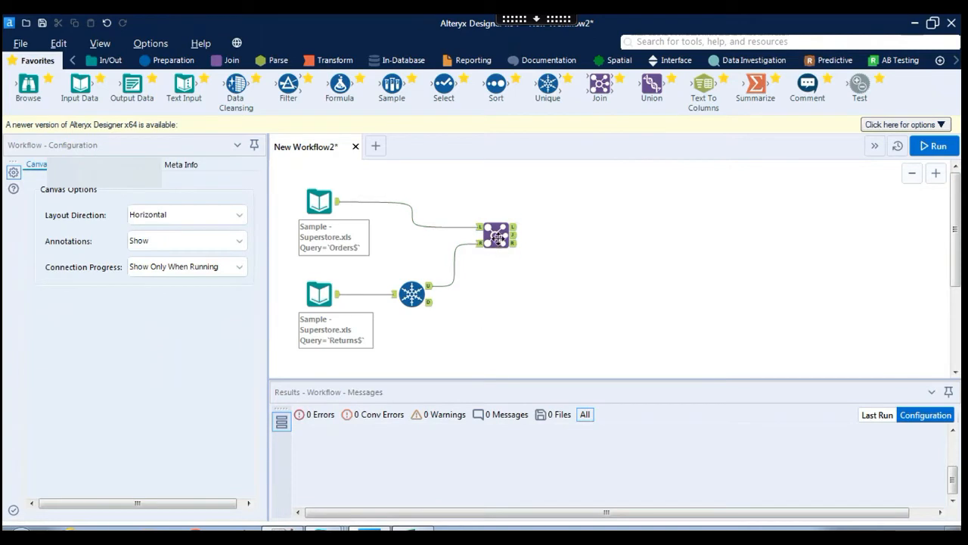
Deselect the right-side Order ID and *Unknown fields in the Join output, then run the workflow.
{"action": "left_click", "coordinate": [498, 237]}
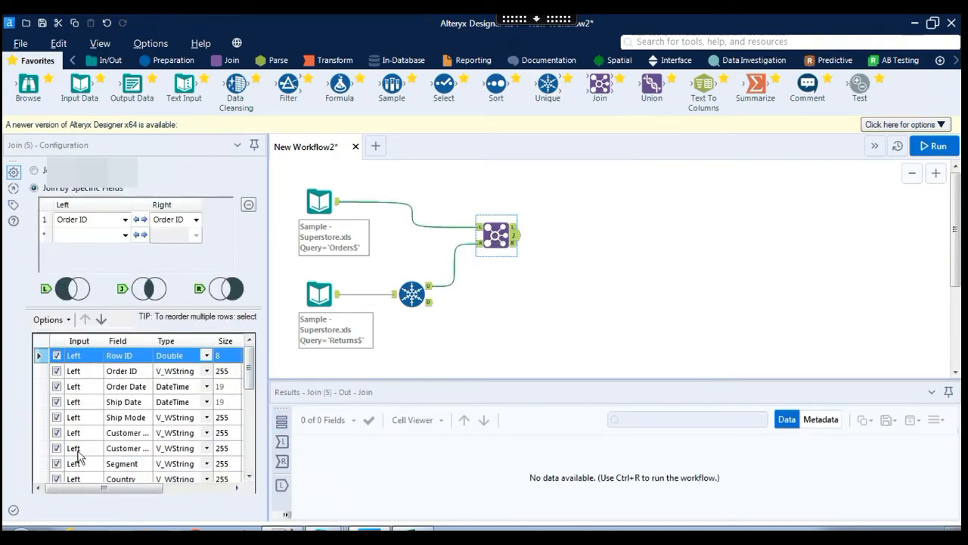
{"action": "left_click_drag", "start_coordinate": [250, 384], "coordinate": [256, 475]}
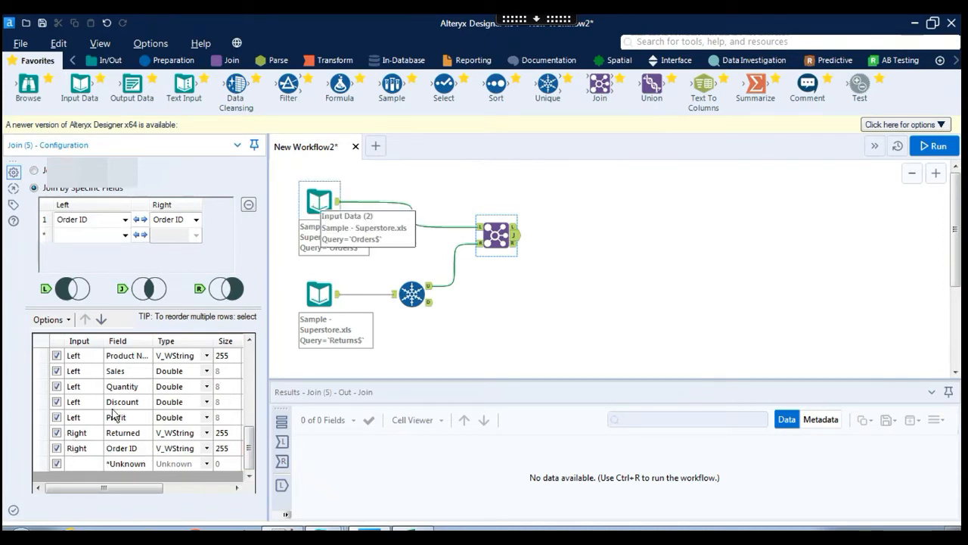
{"action": "left_click", "coordinate": [57, 449]}
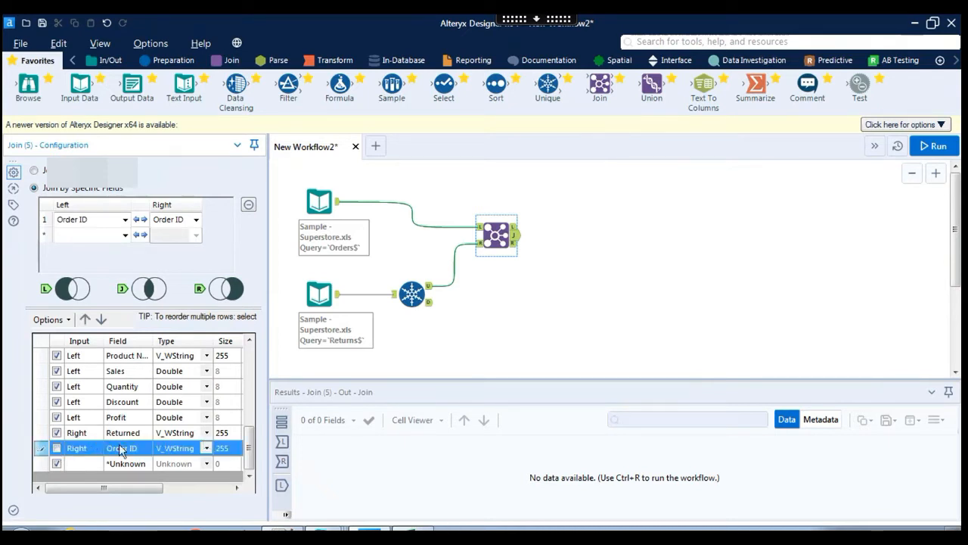
{"action": "left_click", "coordinate": [57, 463]}
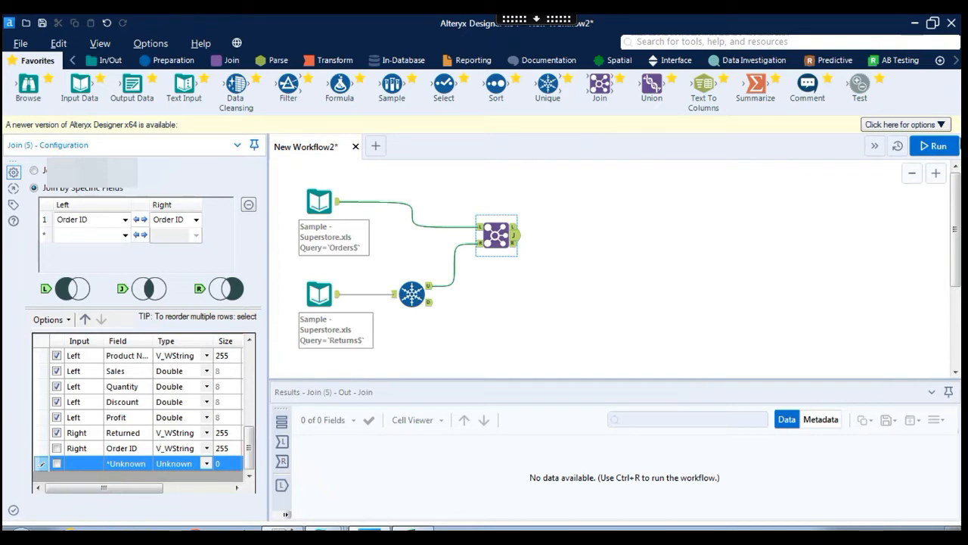
{"action": "left_click", "coordinate": [938, 147]}
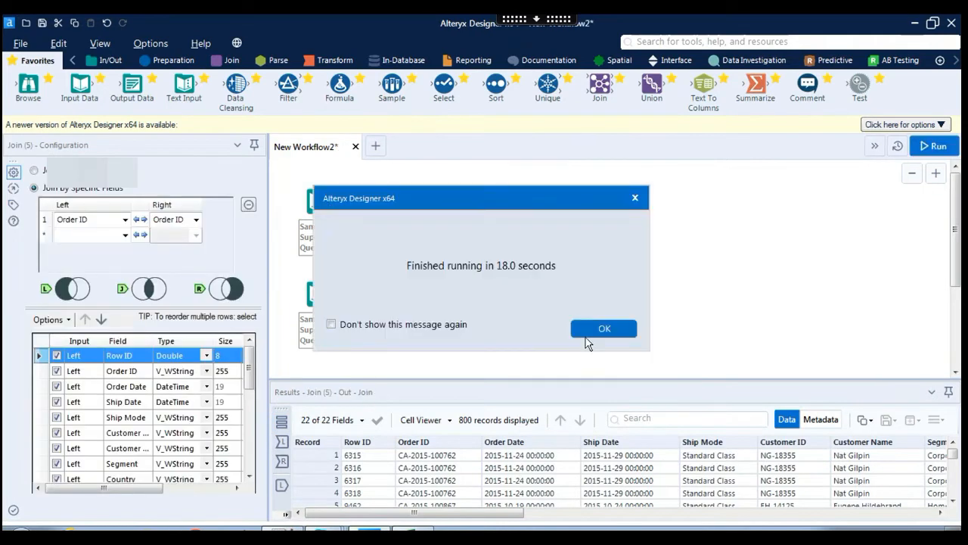
Close the 'Finished running in 18.0 seconds' message once the 800-record join completes.
{"action": "left_click", "coordinate": [599, 330]}
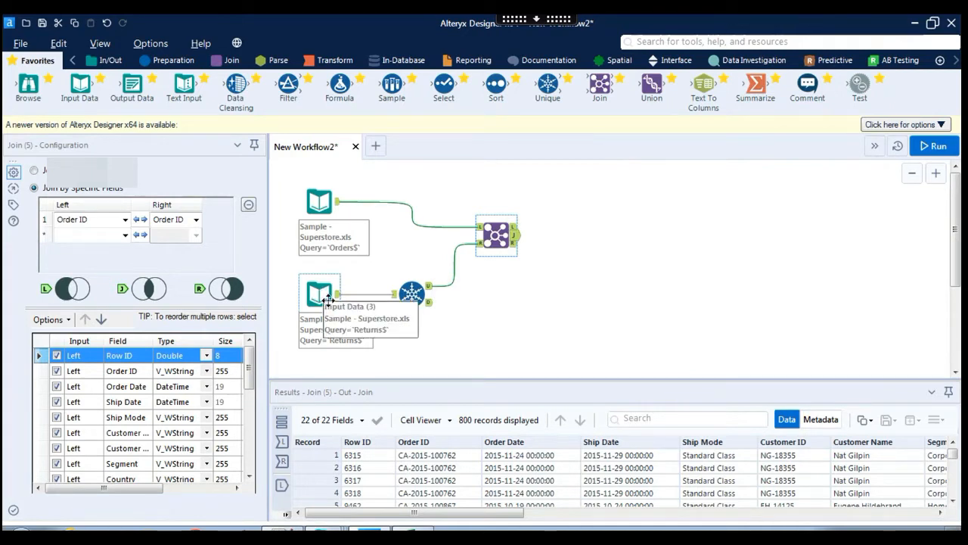
{"action": "left_click", "coordinate": [416, 295]}
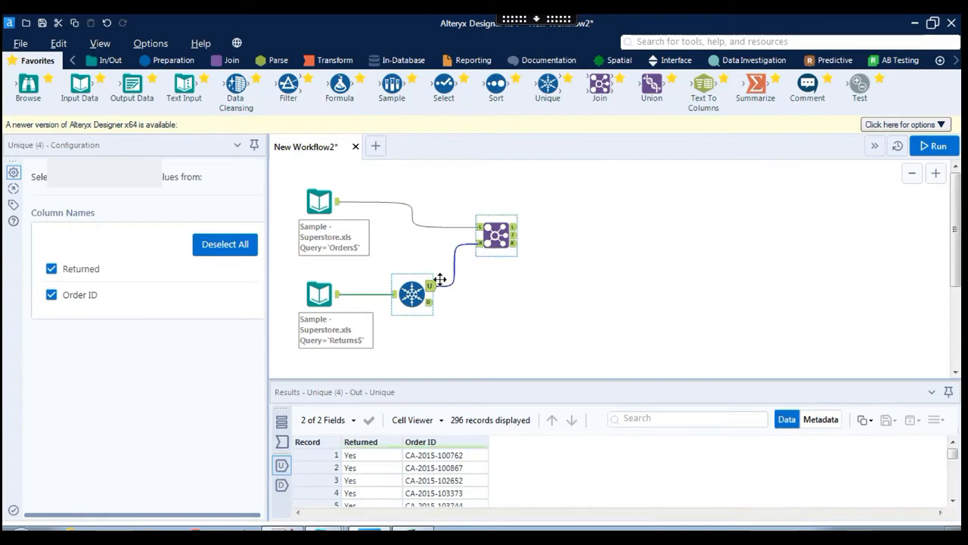
{"action": "left_click", "coordinate": [433, 287]}
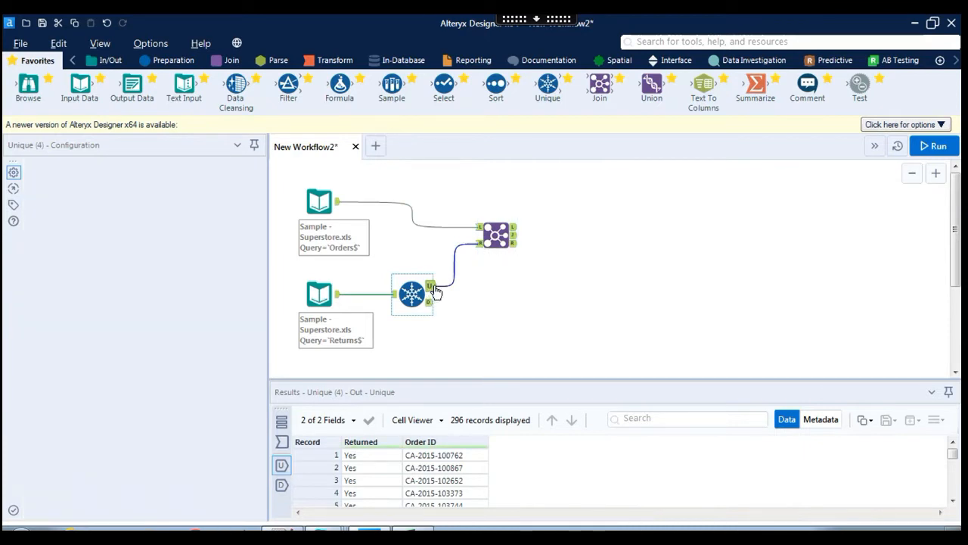
{"action": "left_click", "coordinate": [435, 293]}
{"action": "left_click", "coordinate": [429, 299]}
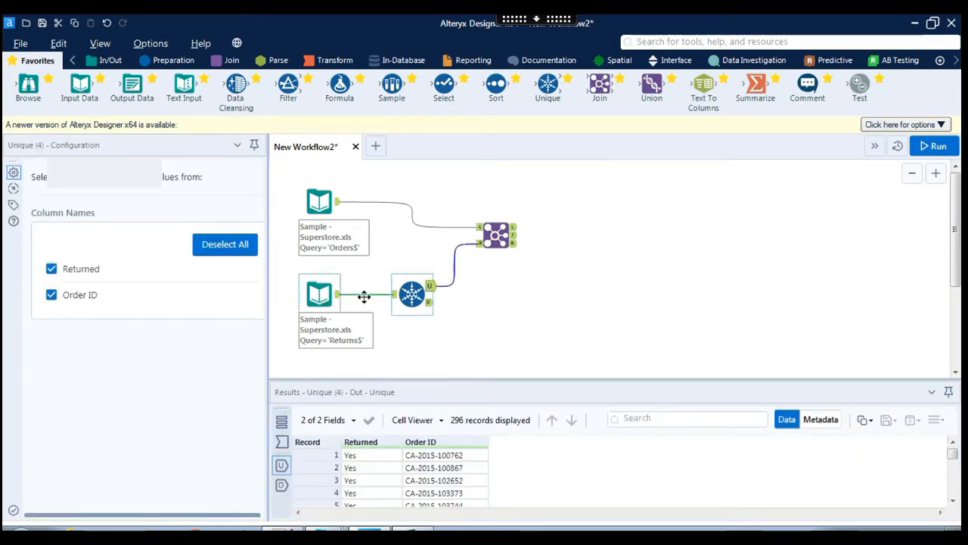
{"action": "left_click", "coordinate": [431, 304]}
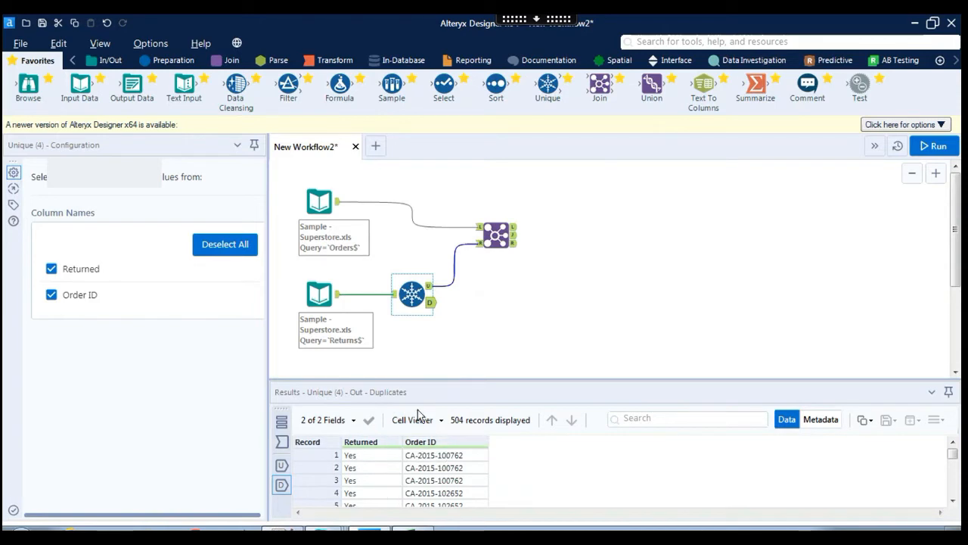
{"action": "left_click", "coordinate": [500, 235]}
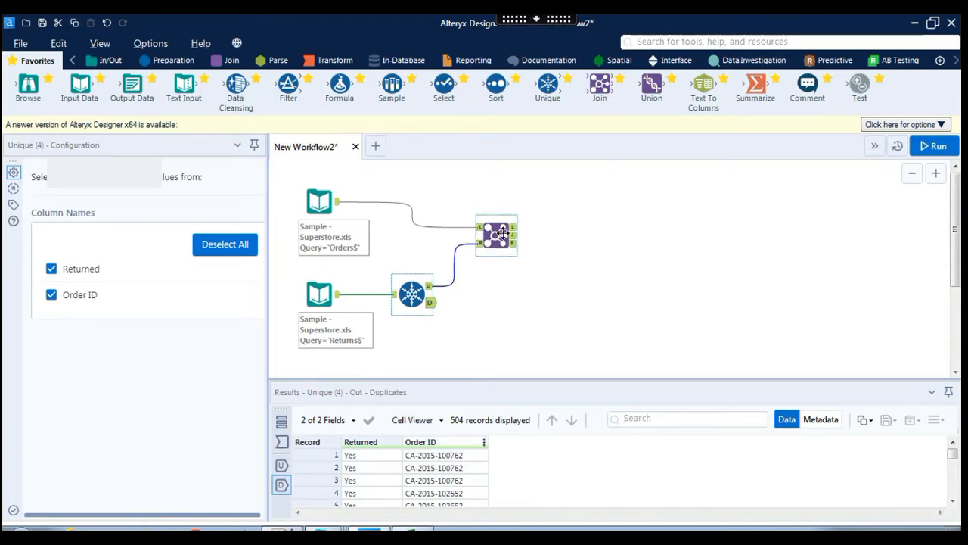
Show the full workflow run log, enlarged to list 800 joined, 9194 unjoined left and 0 unjoined right records.
{"action": "left_click", "coordinate": [282, 428]}
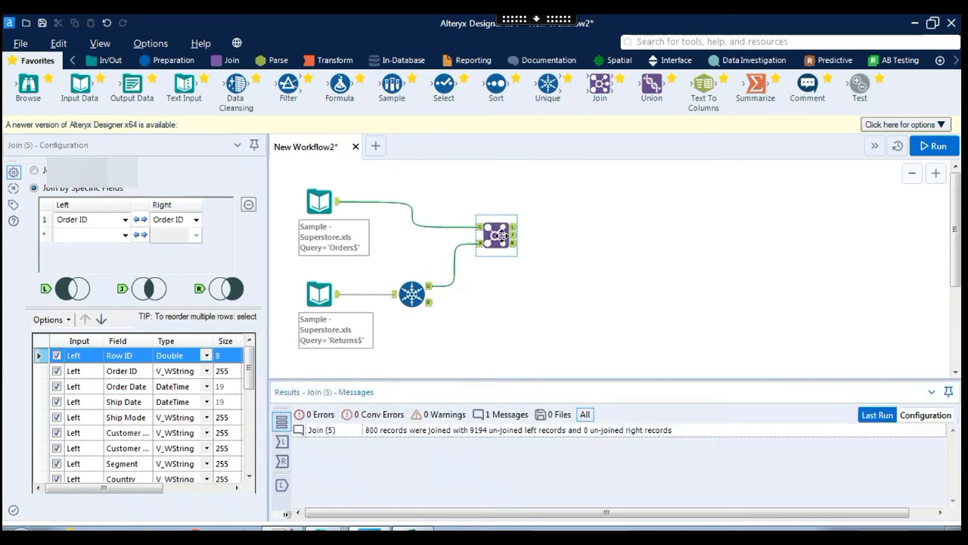
{"action": "left_click", "coordinate": [624, 256]}
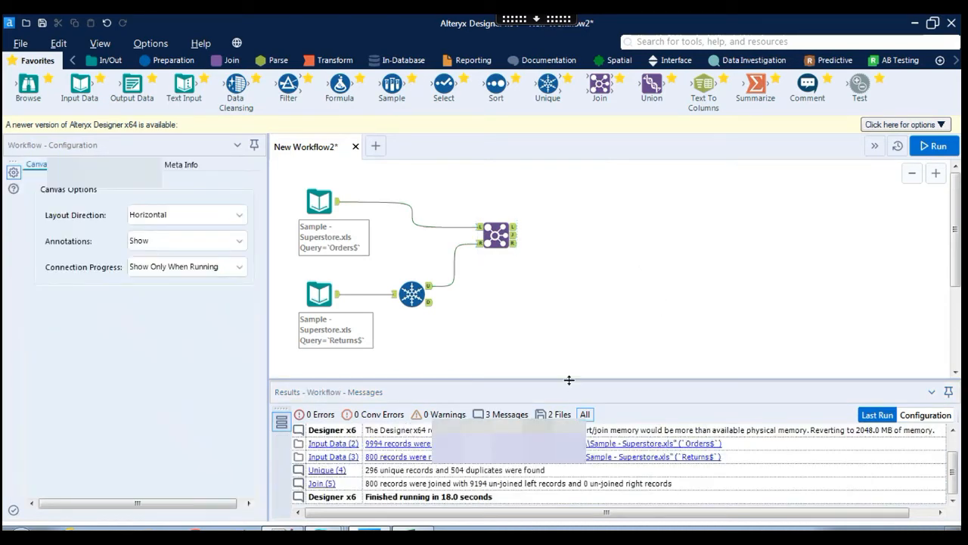
{"action": "left_click_drag", "start_coordinate": [569, 358], "coordinate": [568, 356]}
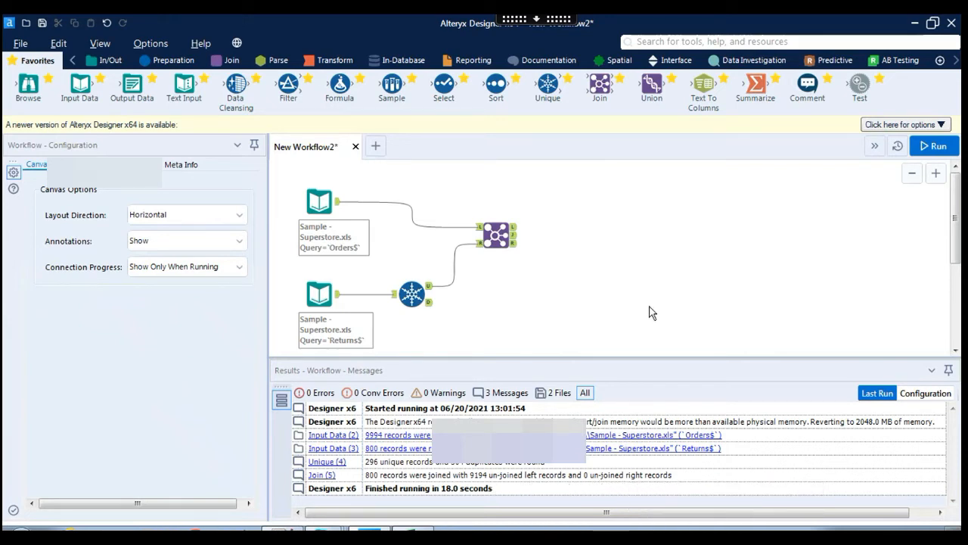
Check the unmatched Orders and both inputs, ending on the Join's empty right output (Returned, Order ID).
{"action": "left_click", "coordinate": [516, 230]}
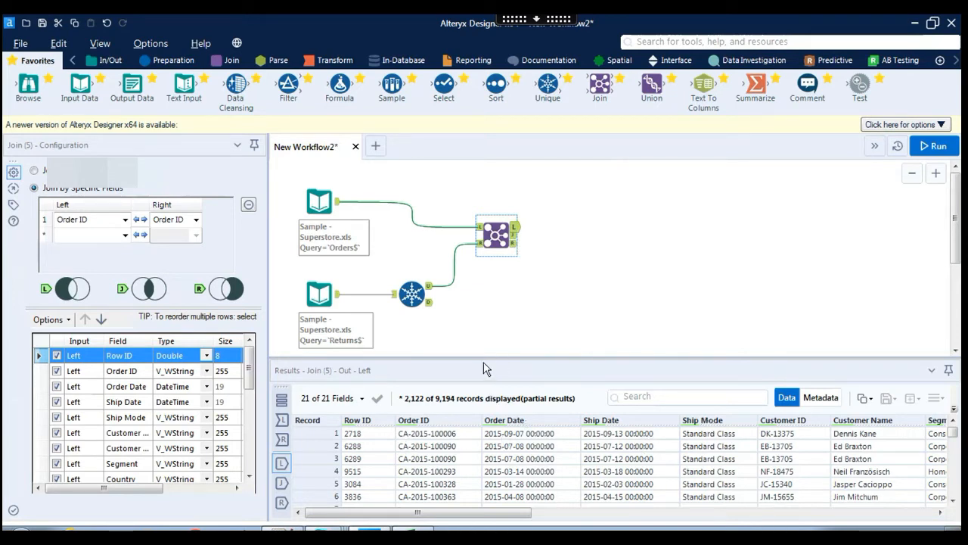
{"action": "left_click", "coordinate": [310, 198]}
{"action": "left_click", "coordinate": [334, 294]}
{"action": "left_click", "coordinate": [522, 230]}
{"action": "left_click_drag", "start_coordinate": [532, 515], "coordinate": [937, 515]}
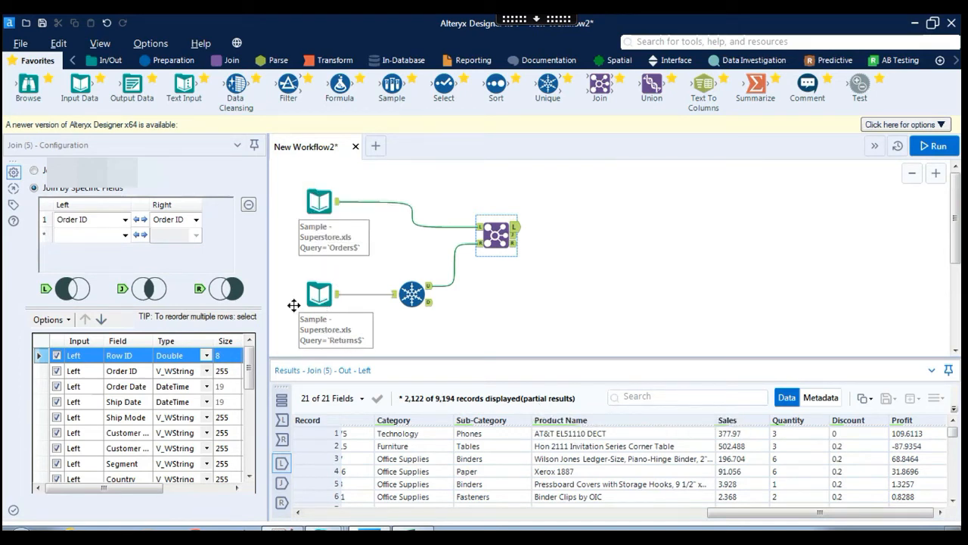
{"action": "left_click", "coordinate": [514, 244]}
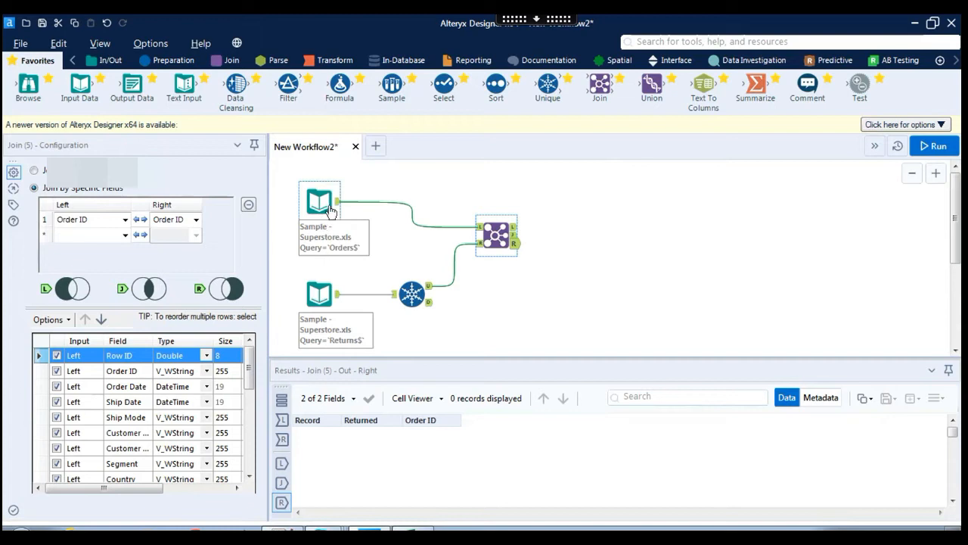
Step through the Join's L and R outputs, ending on the 800 matched records across 22 fields.
{"action": "left_click", "coordinate": [514, 229]}
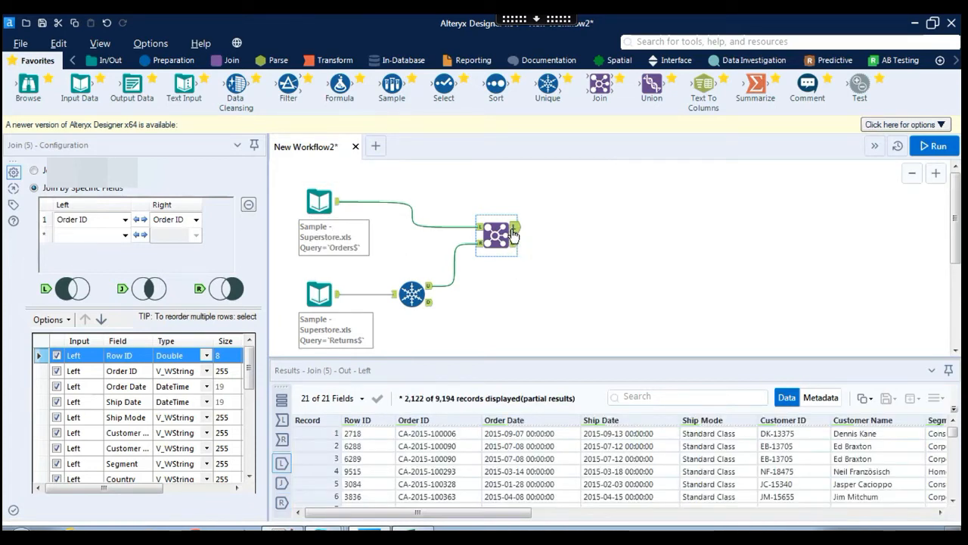
{"action": "mouse_move", "coordinate": [452, 404]}
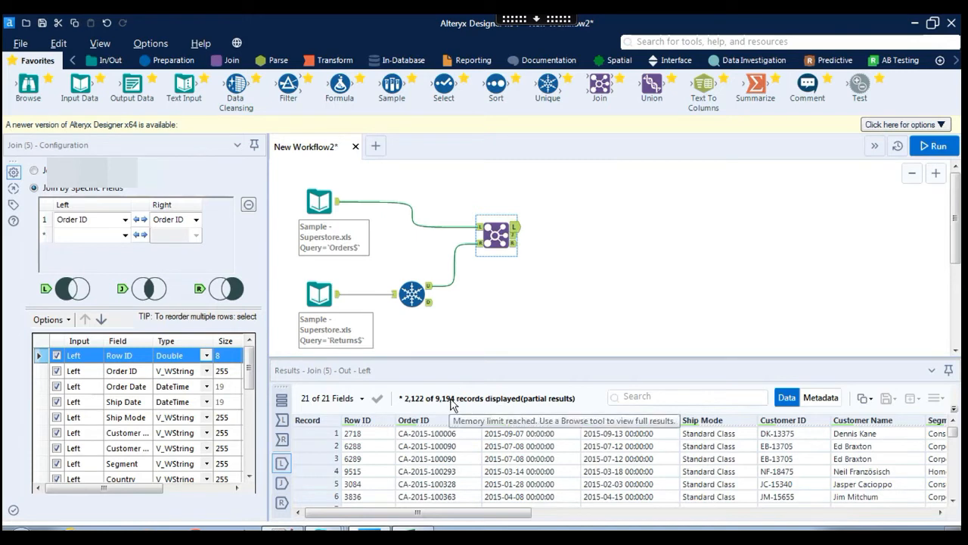
{"action": "left_click", "coordinate": [515, 243]}
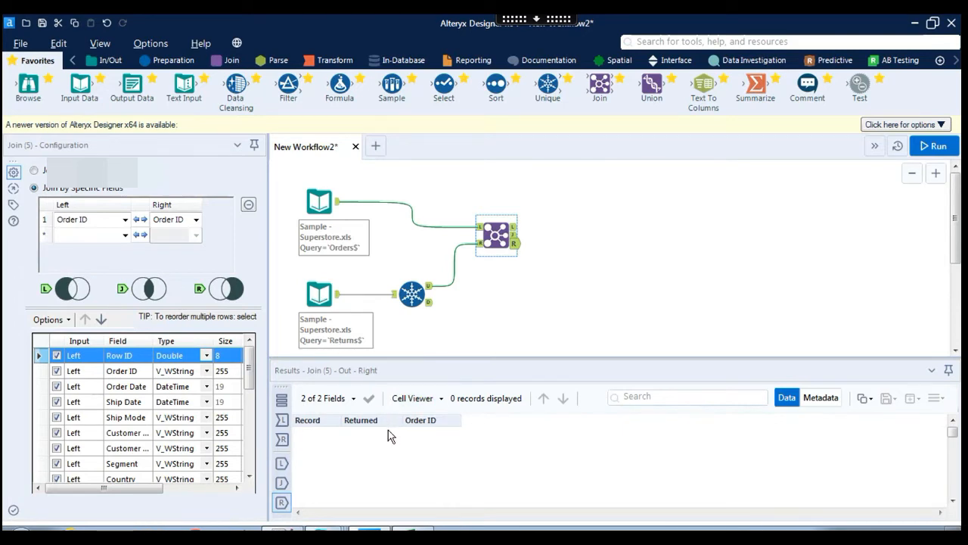
{"action": "left_click", "coordinate": [515, 236]}
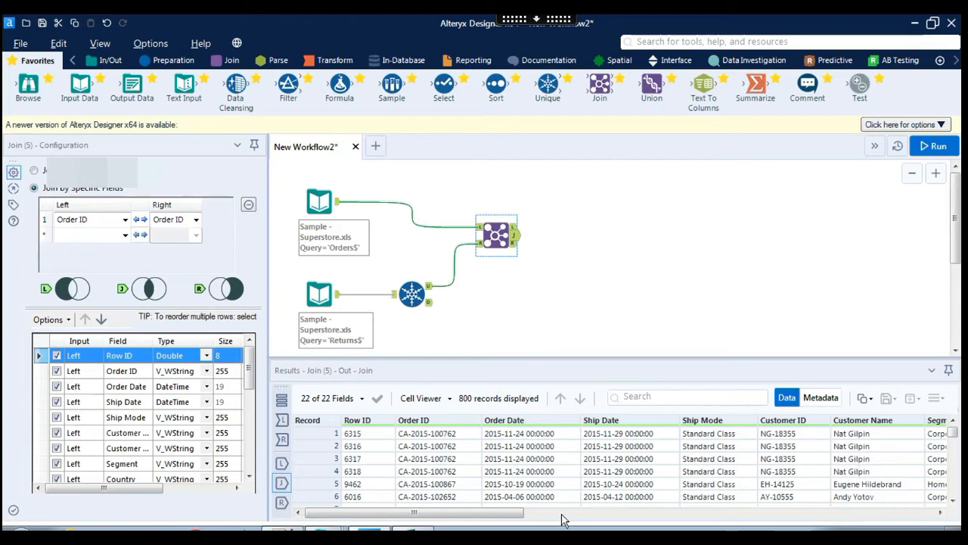
Scroll the 800 joined records right and down to confirm every row shows Returned Yes.
{"action": "left_click_drag", "start_coordinate": [486, 517], "coordinate": [916, 515]}
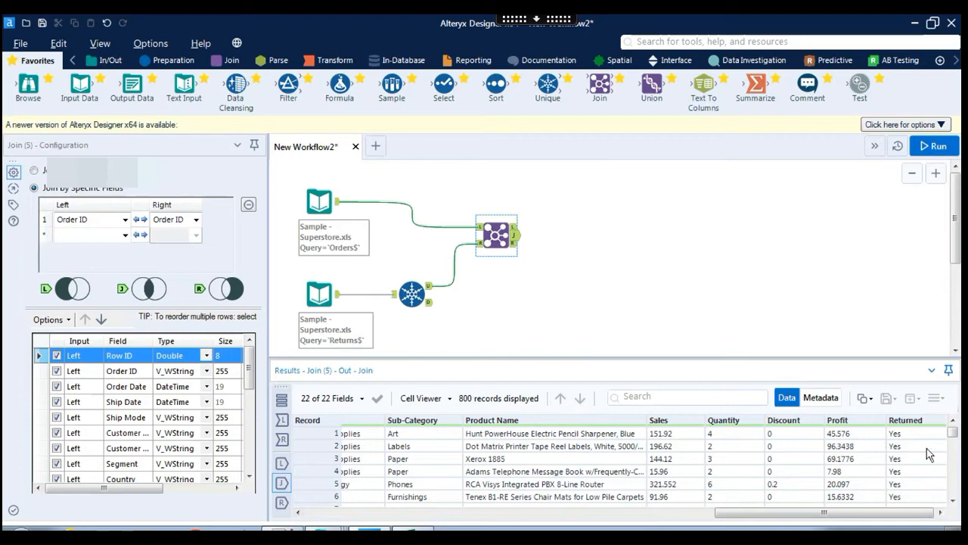
{"action": "left_click_drag", "start_coordinate": [954, 436], "coordinate": [959, 511]}
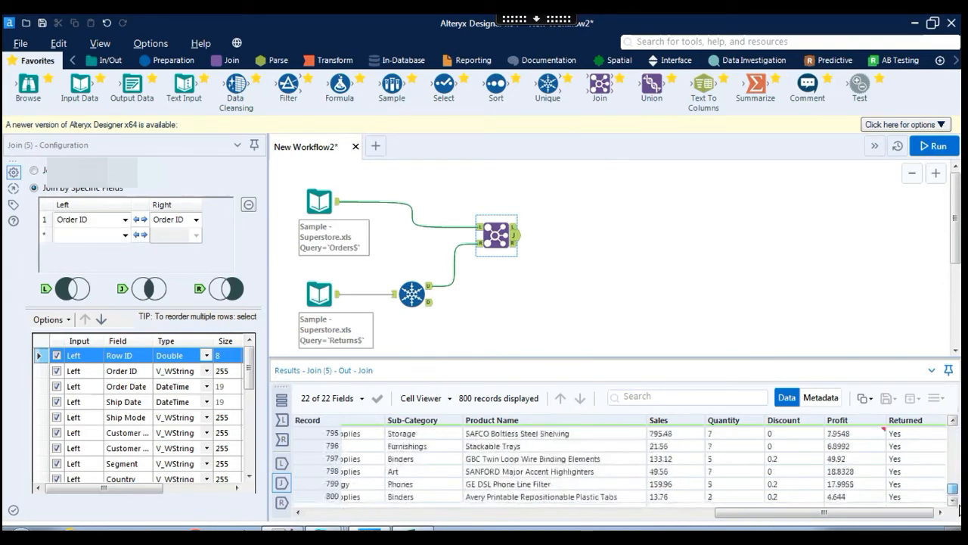
{"action": "left_click_drag", "start_coordinate": [960, 475], "coordinate": [956, 428]}
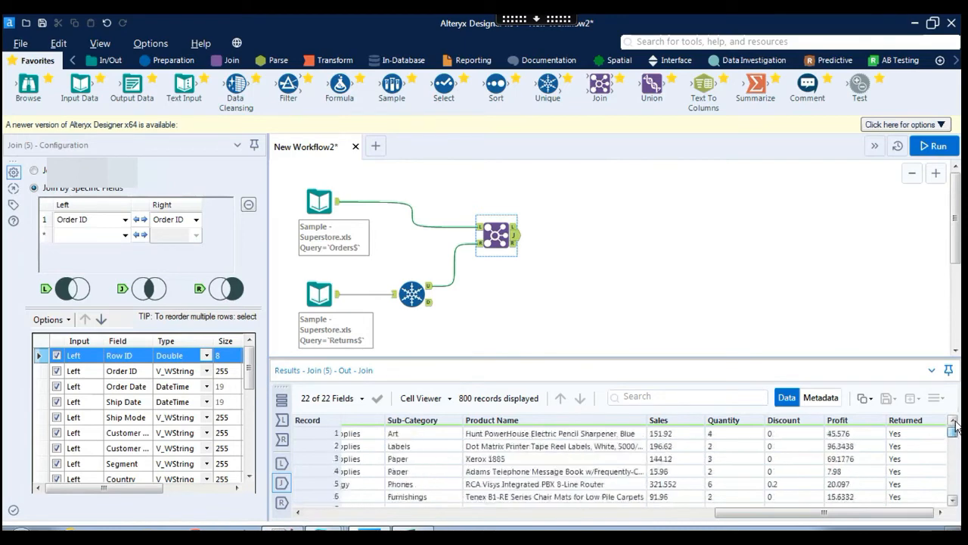
Compare the Join's L, J and R outputs, ending on the 9,194 unmatched Orders records.
{"action": "left_click", "coordinate": [517, 227]}
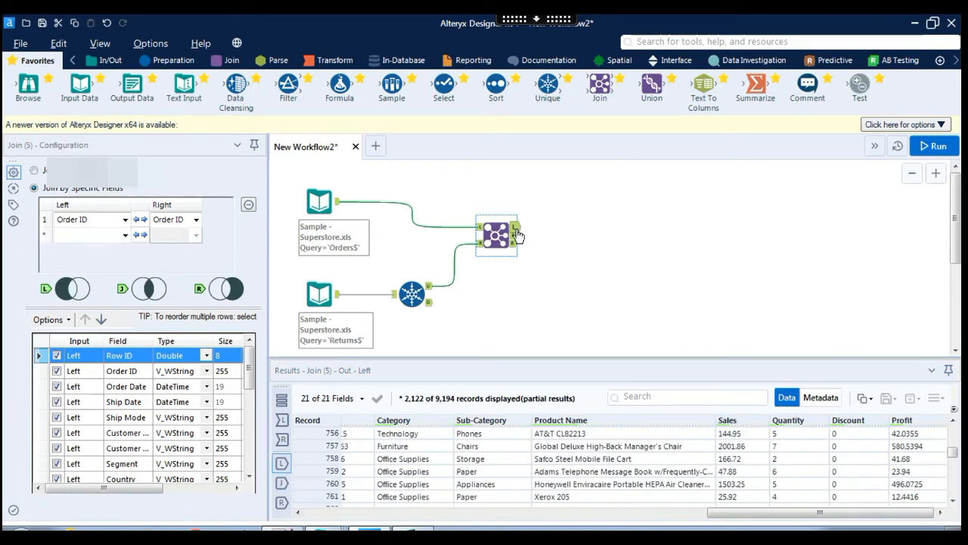
{"action": "left_click", "coordinate": [515, 235]}
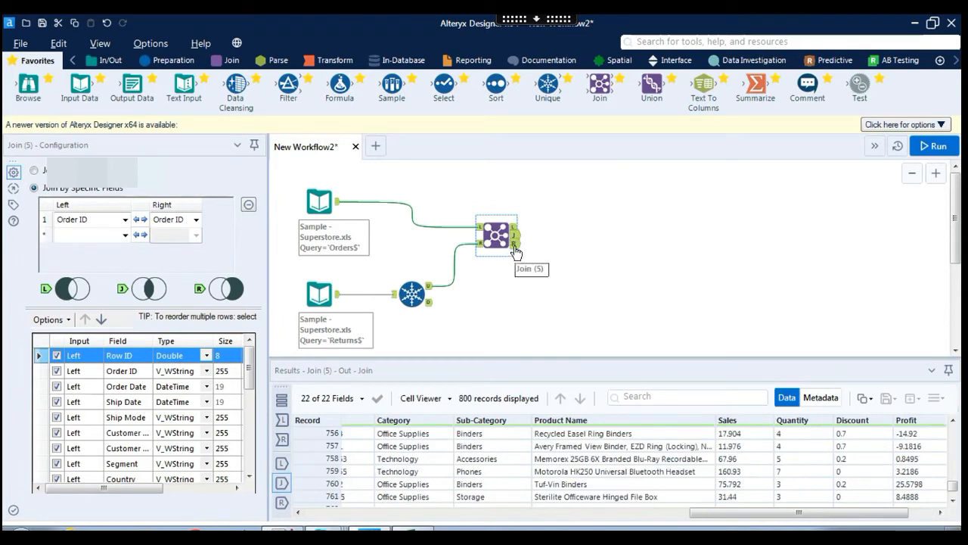
{"action": "left_click", "coordinate": [515, 244]}
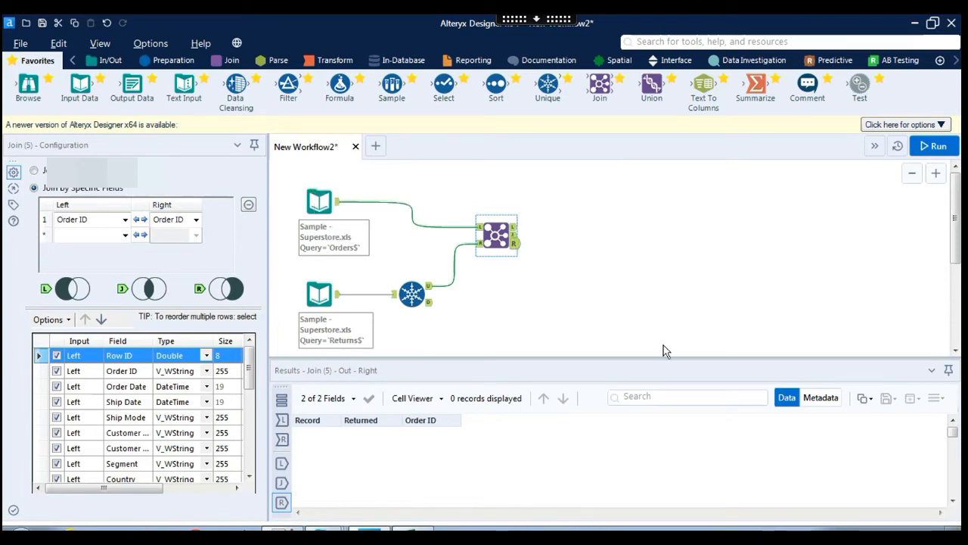
{"action": "left_click", "coordinate": [513, 237]}
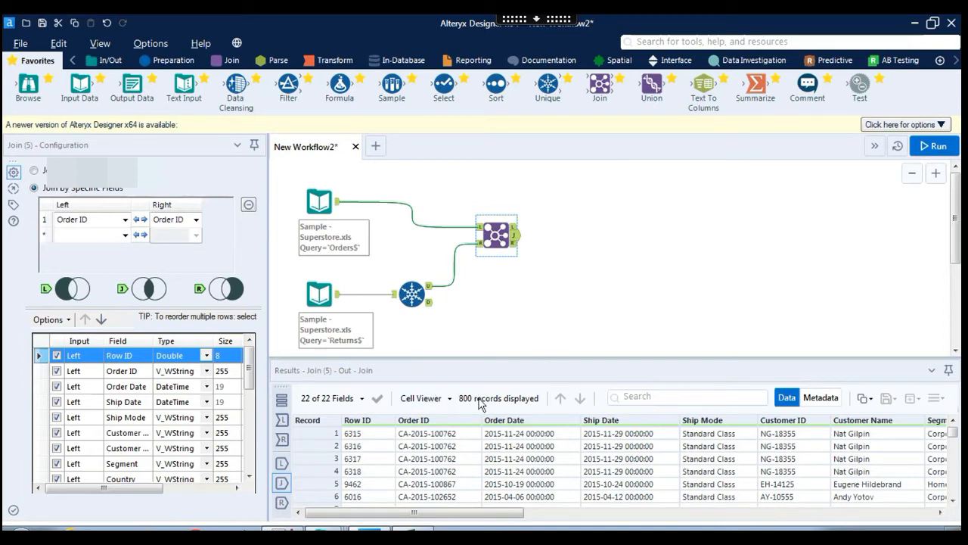
{"action": "left_click", "coordinate": [514, 227]}
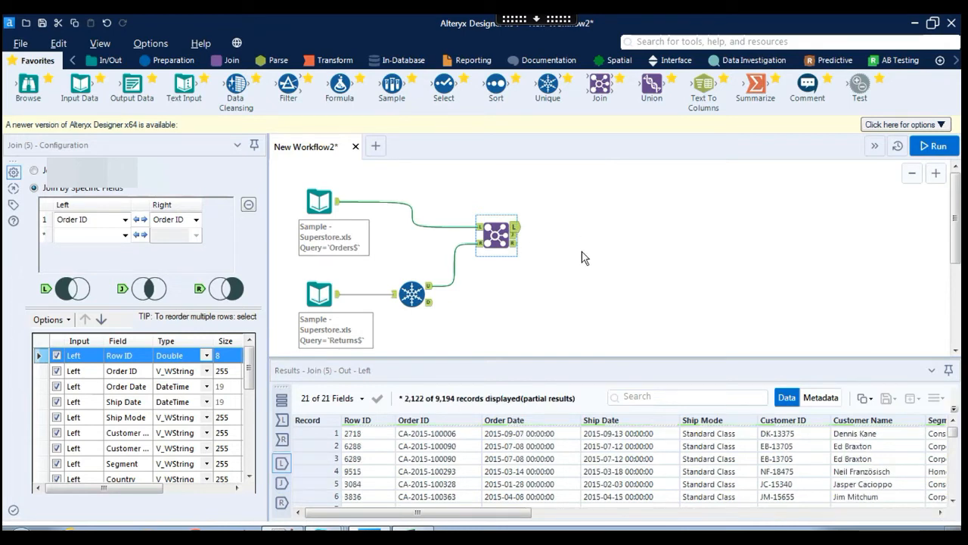
{"action": "scroll", "coordinate": [348, 200], "scroll_direction": "down", "scroll_amount": 1}
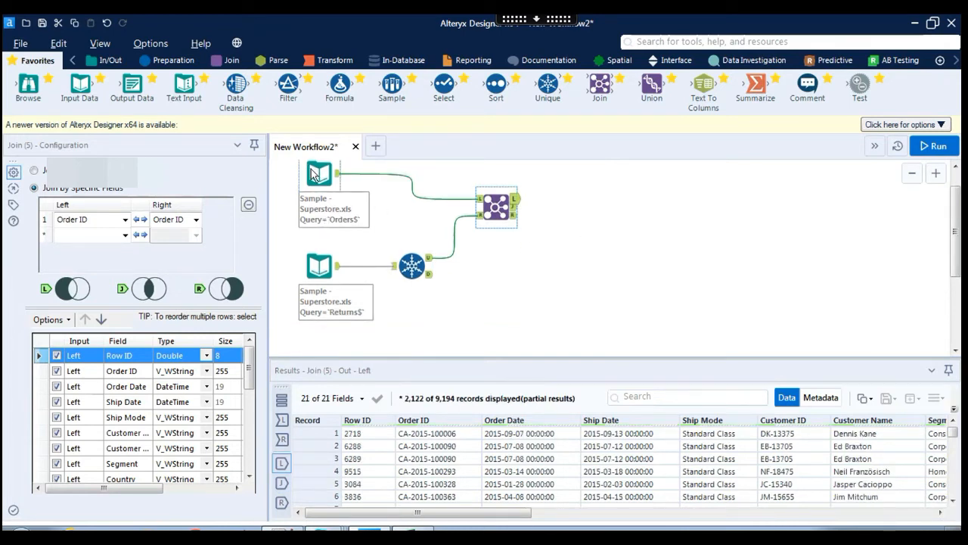
After rechecking the Join outputs and Orders input, place a Union tool to the right of the Join.
{"action": "left_click", "coordinate": [515, 207]}
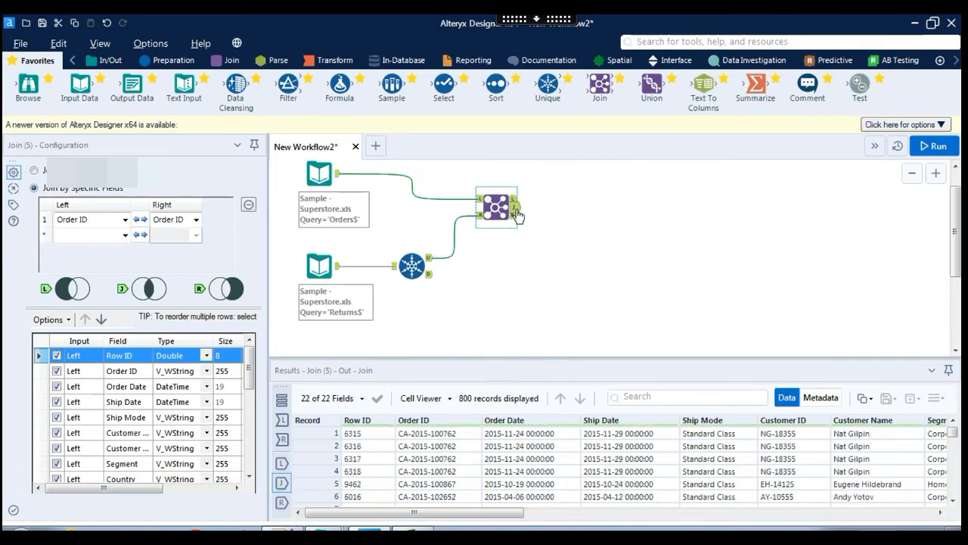
{"action": "left_click", "coordinate": [514, 198]}
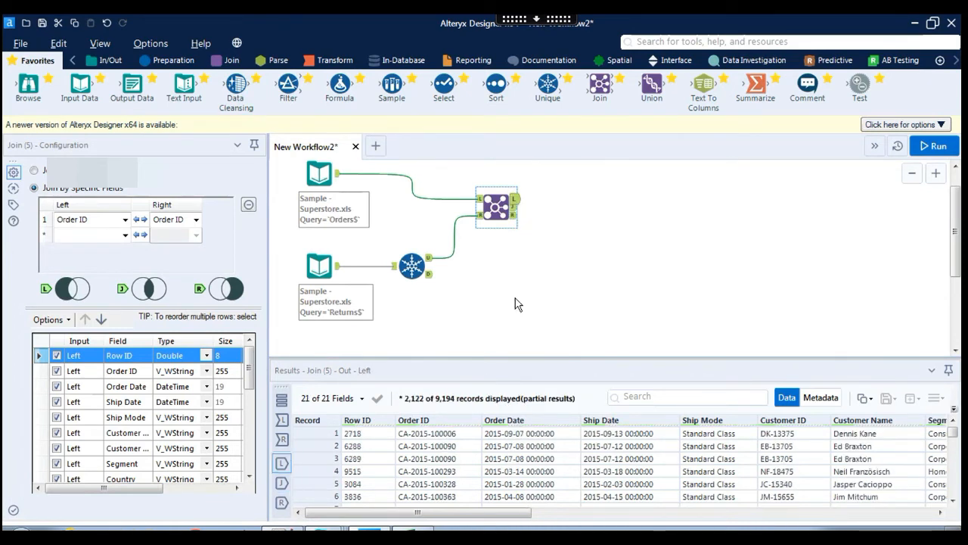
{"action": "left_click", "coordinate": [514, 208]}
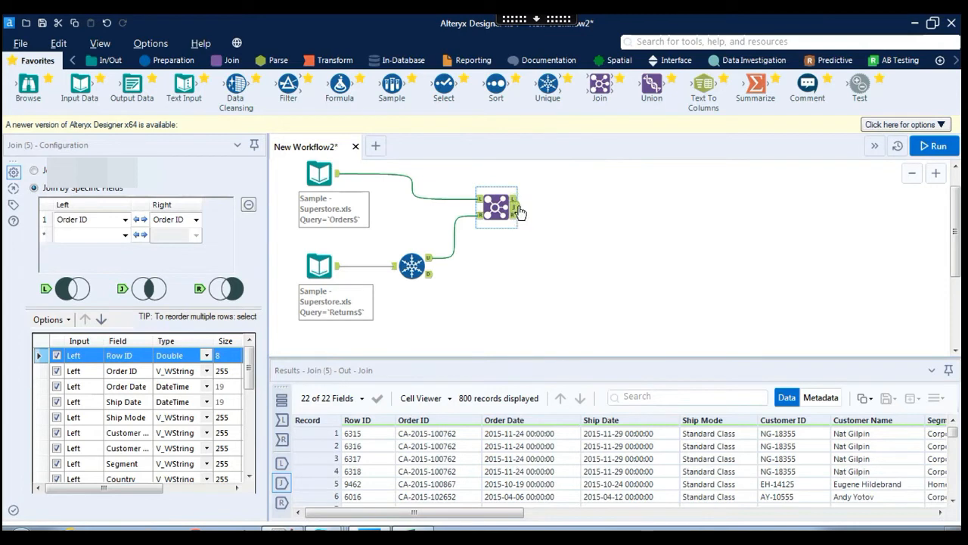
{"action": "left_click", "coordinate": [317, 176]}
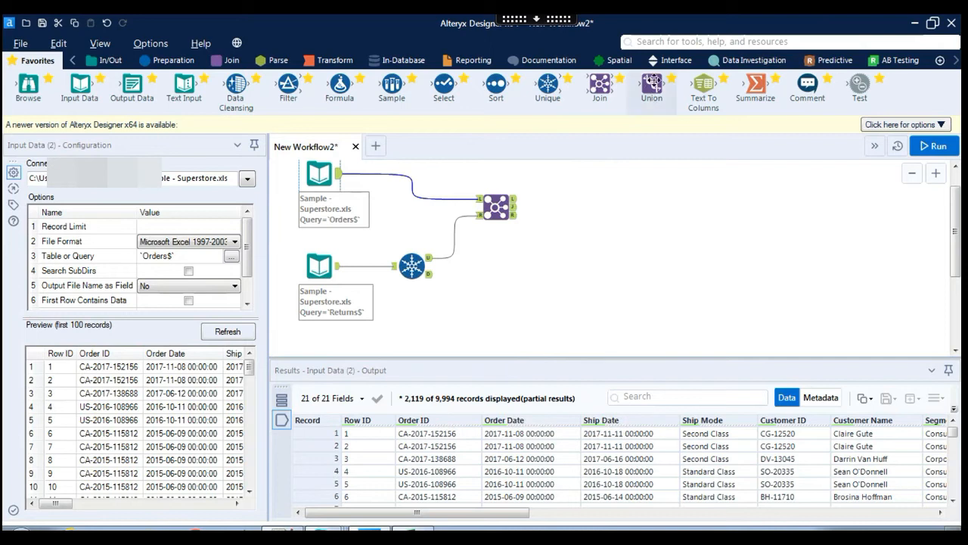
{"action": "left_click_drag", "start_coordinate": [647, 106], "coordinate": [598, 208]}
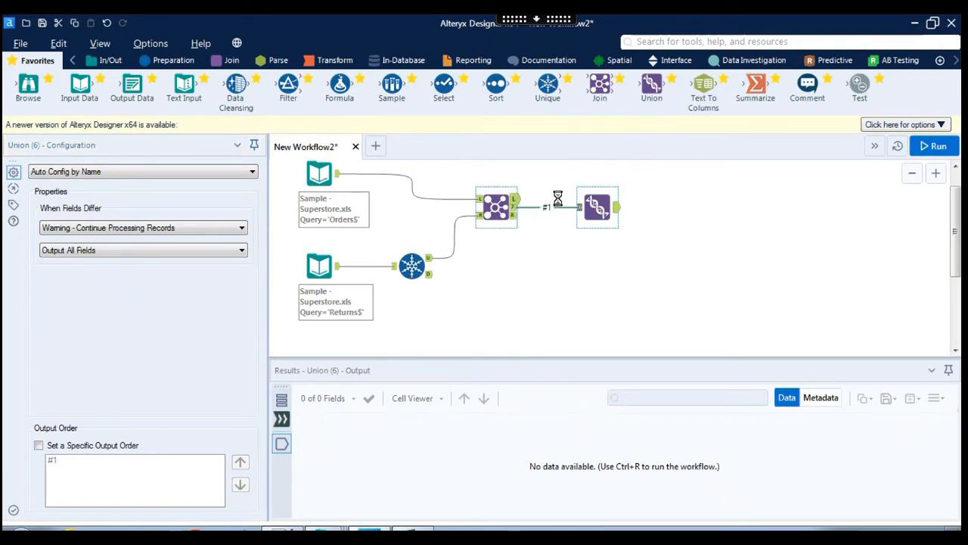
Connect the Join's L output into the Union as input #2.
{"action": "left_click_drag", "start_coordinate": [589, 200], "coordinate": [590, 200]}
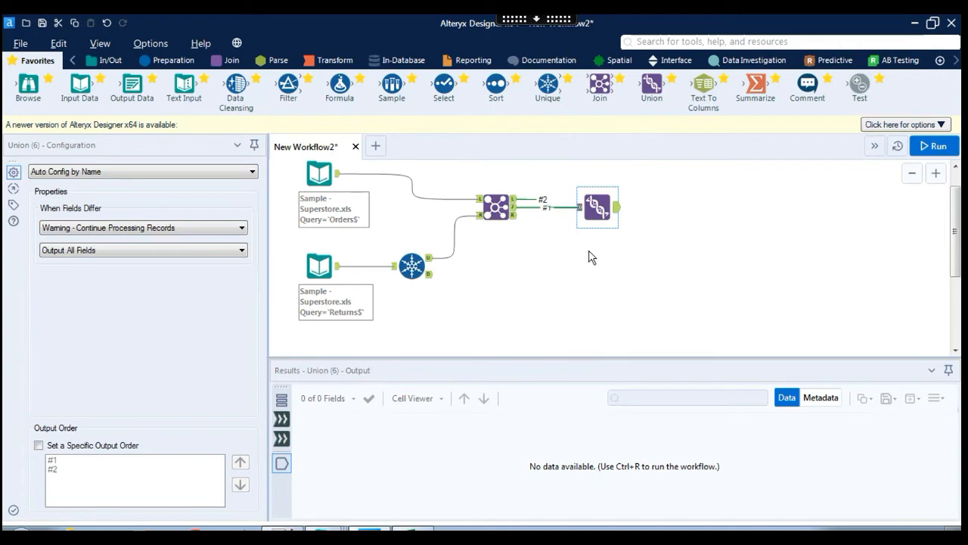
Connect the Join's R output into the Union as input #3.
{"action": "left_click_drag", "start_coordinate": [516, 218], "coordinate": [595, 215]}
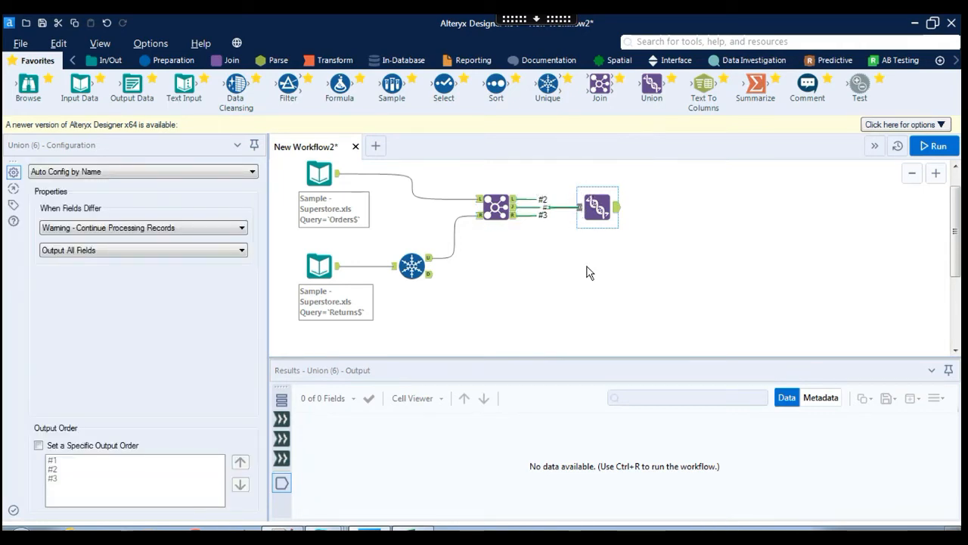
Delete the #3 connection so the Union keeps only inputs #1 and #2.
{"action": "left_click", "coordinate": [531, 218]}
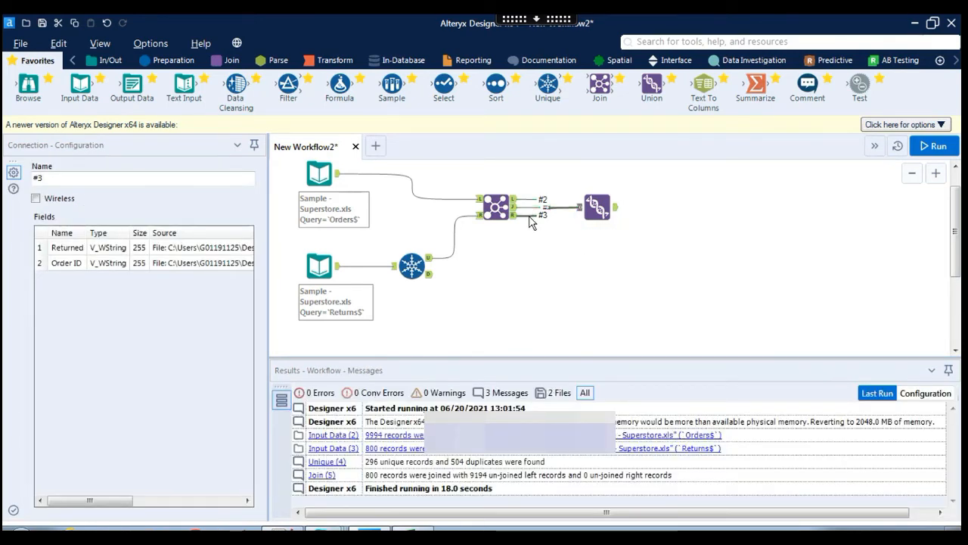
{"action": "key", "text": "Delete"}
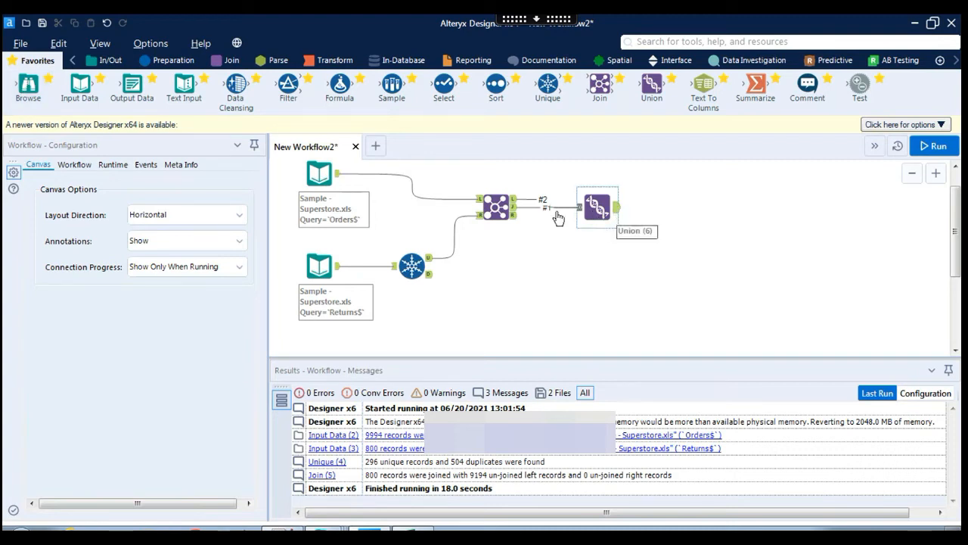
Attach a Browse tool (7) to the Union's output, then select the Union.
{"action": "left_click_drag", "start_coordinate": [28, 85], "coordinate": [673, 210]}
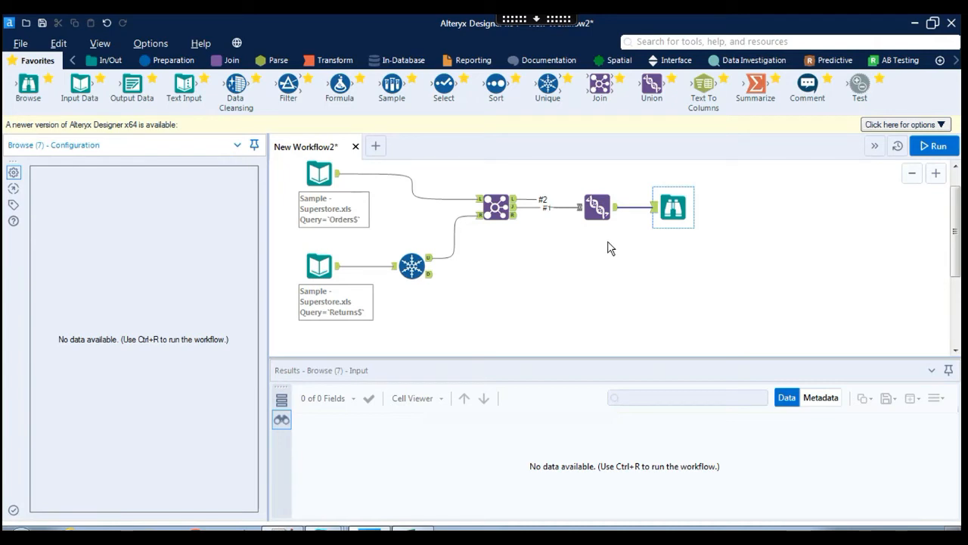
{"action": "left_click", "coordinate": [596, 207]}
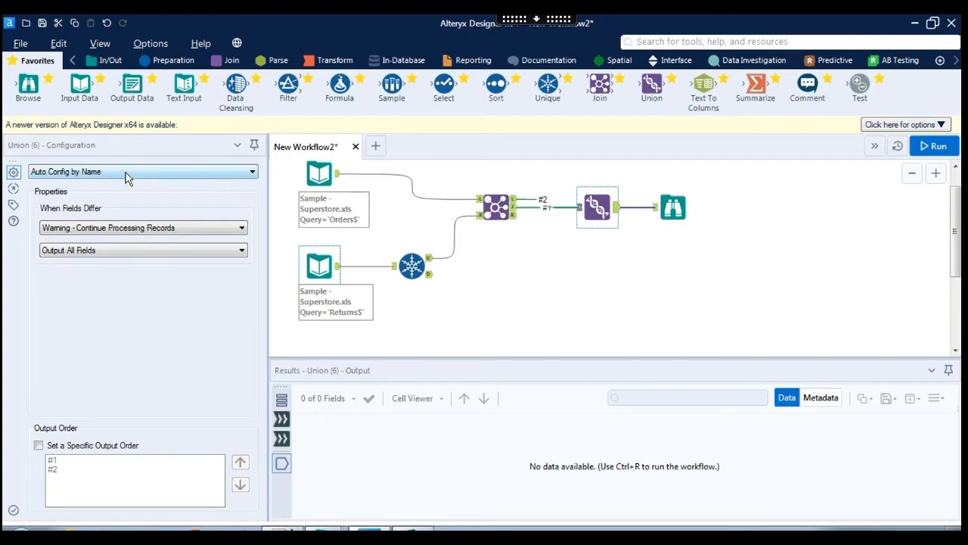
Recheck the Join's 800 joined records, then show the Union's Auto Config by Name, Output All Fields settings.
{"action": "left_click", "coordinate": [515, 203]}
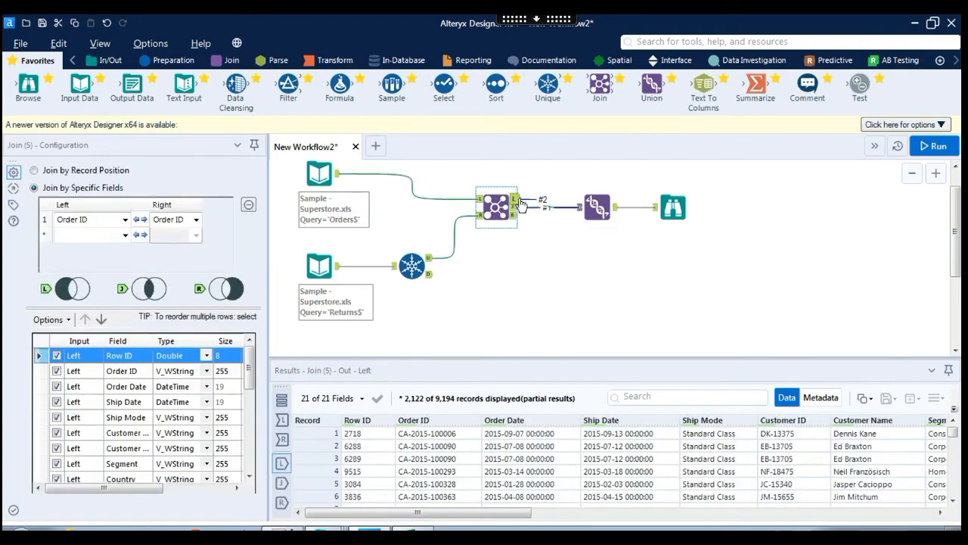
{"action": "left_click_drag", "start_coordinate": [514, 513], "coordinate": [938, 522]}
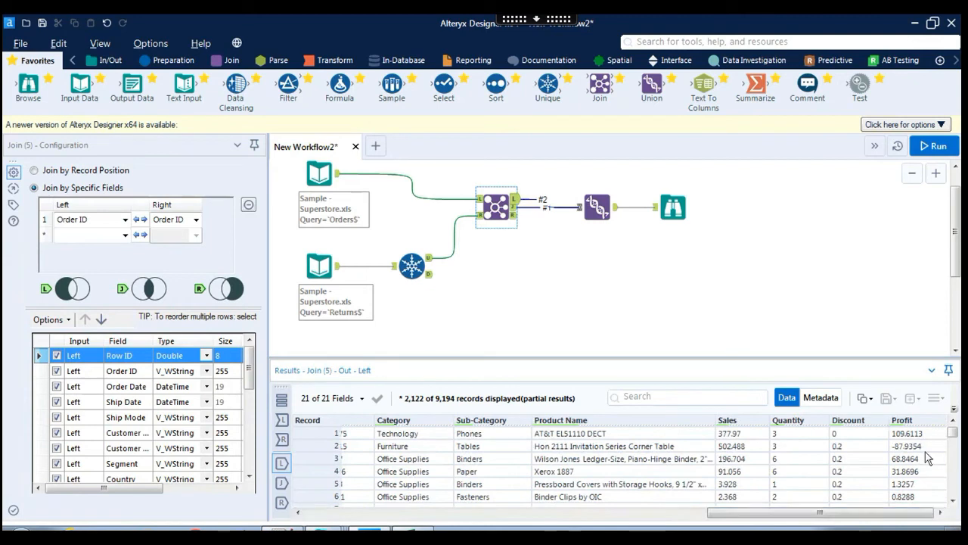
{"action": "left_click", "coordinate": [513, 207]}
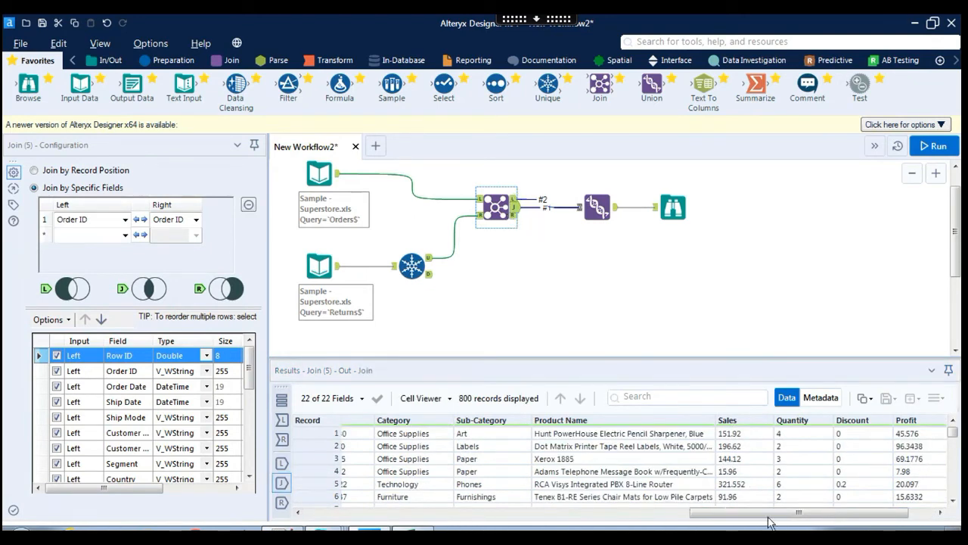
{"action": "left_click_drag", "start_coordinate": [880, 520], "coordinate": [906, 519]}
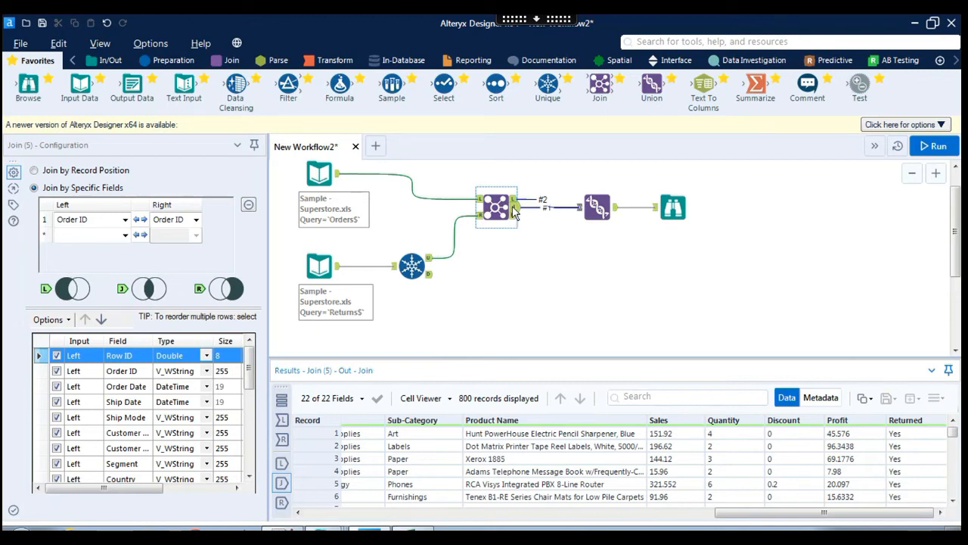
{"action": "left_click", "coordinate": [596, 207]}
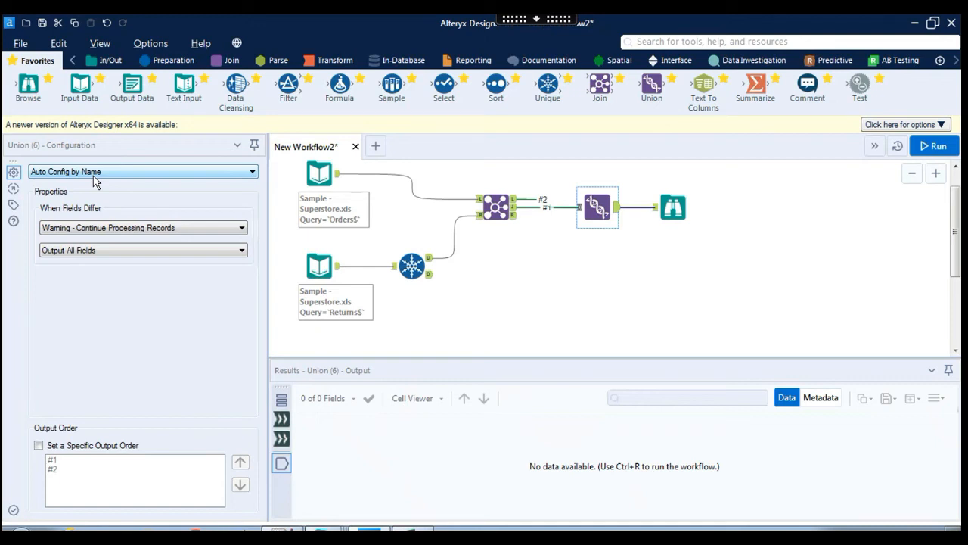
{"action": "left_click", "coordinate": [94, 179]}
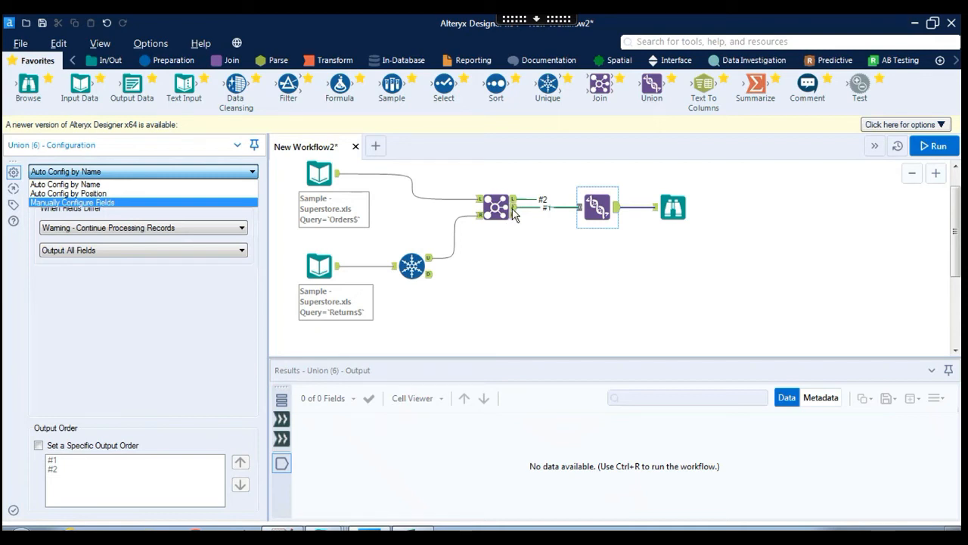
{"action": "left_click", "coordinate": [72, 203]}
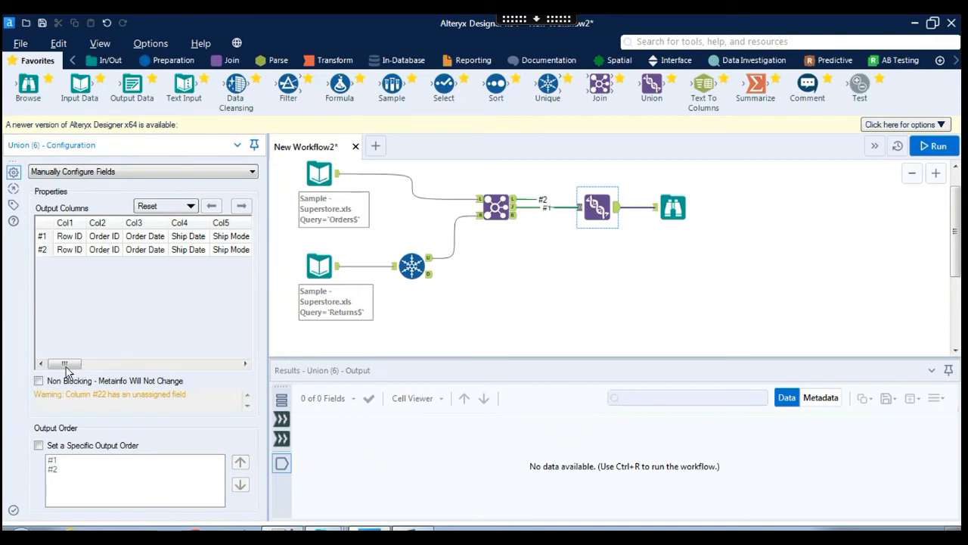
{"action": "left_click", "coordinate": [112, 367]}
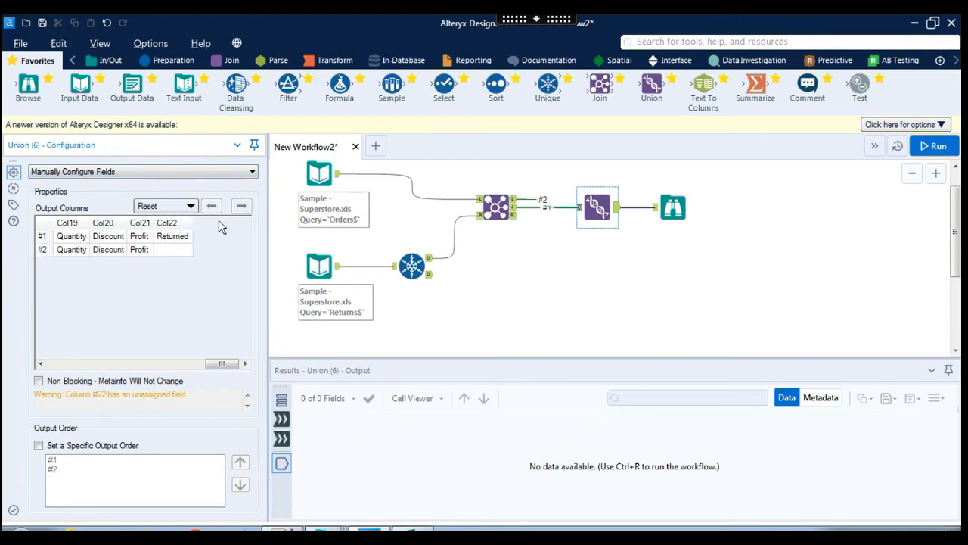
{"action": "left_click", "coordinate": [145, 169]}
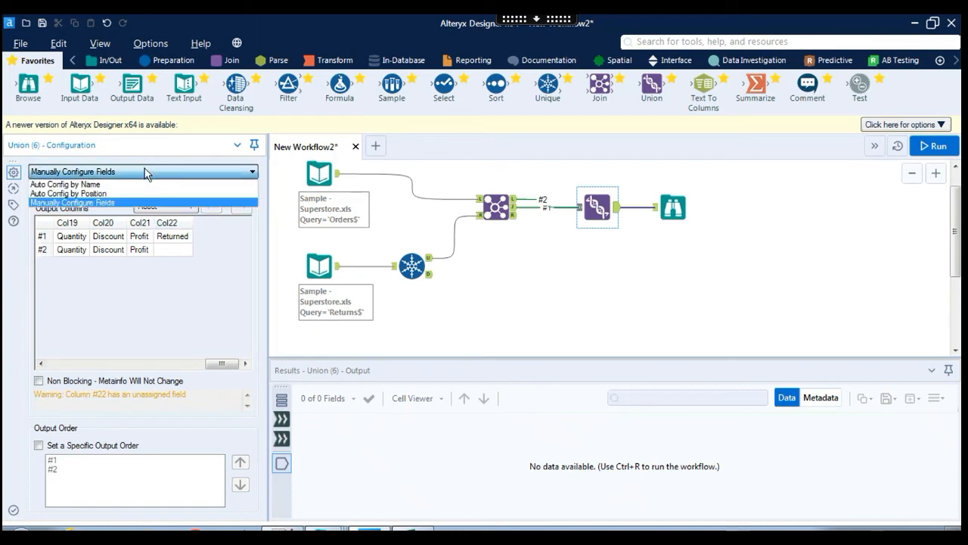
{"action": "left_click", "coordinate": [47, 185]}
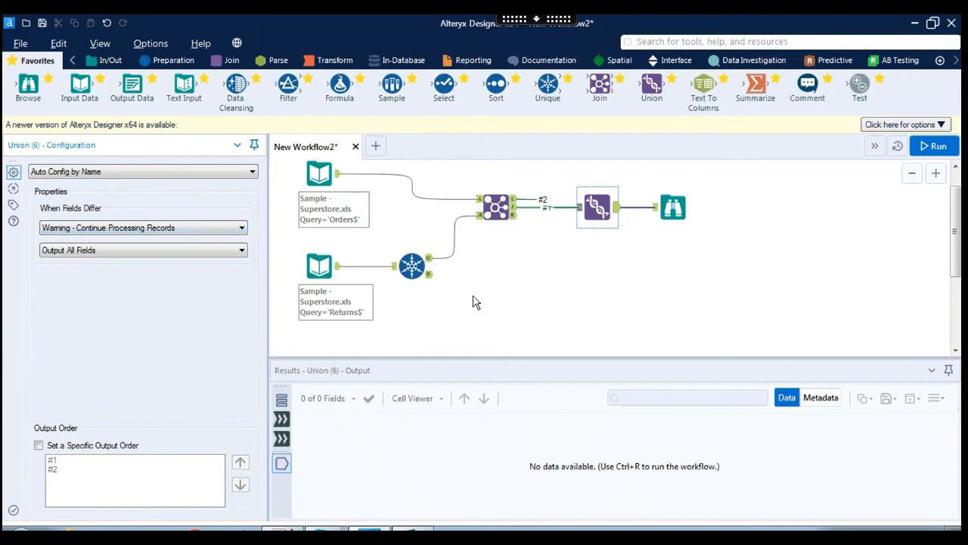
Rerun the full workflow so the Union passes all 9,994 records to Browse.
{"action": "left_click", "coordinate": [567, 314]}
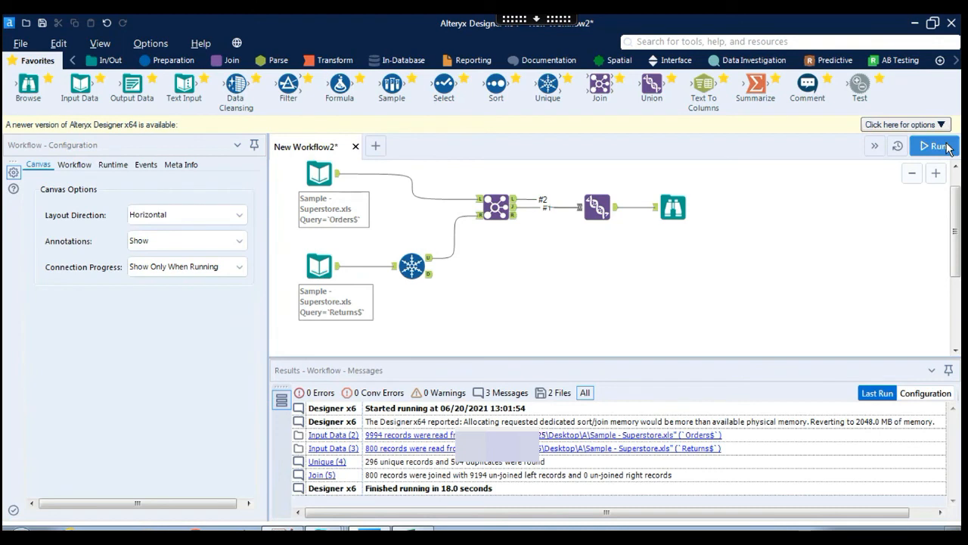
{"action": "left_click", "coordinate": [936, 146]}
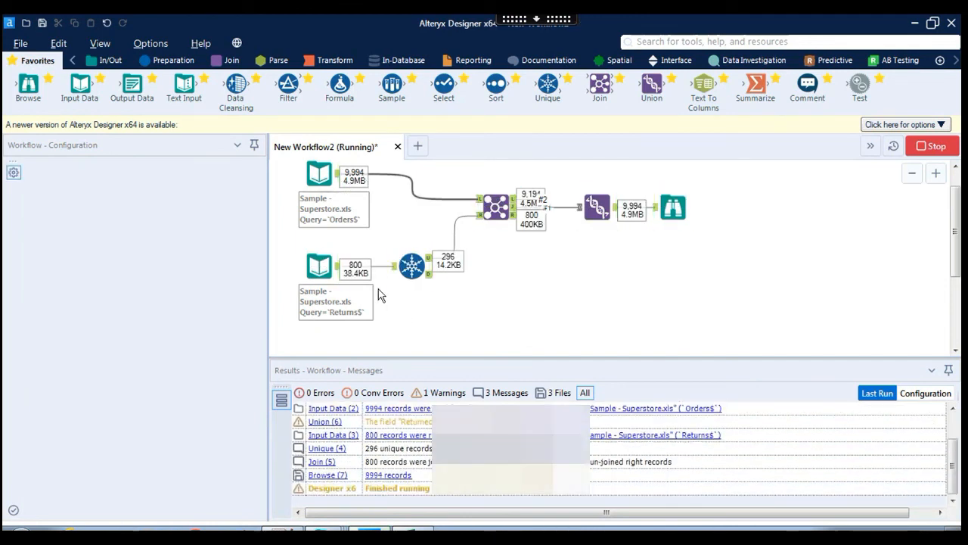
{"action": "left_click", "coordinate": [618, 330]}
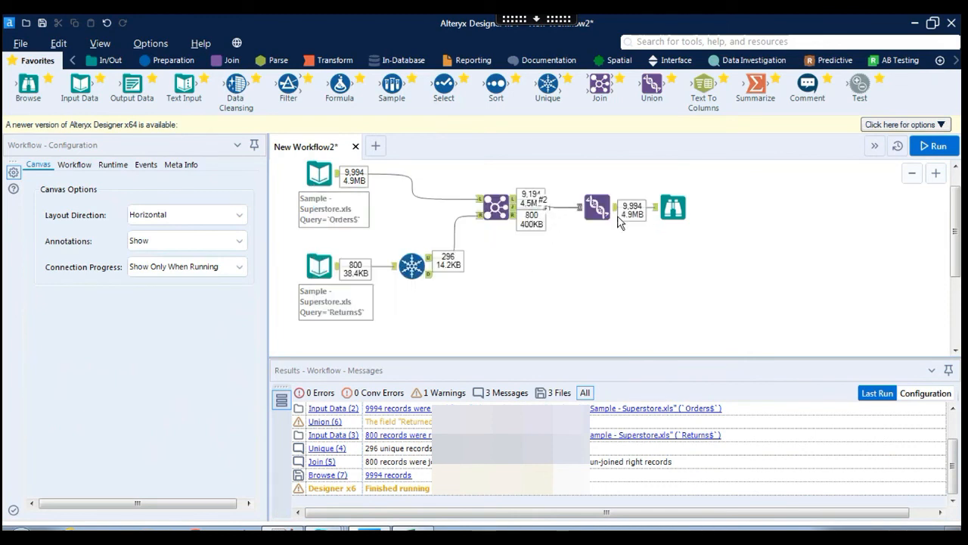
{"action": "left_click", "coordinate": [318, 176]}
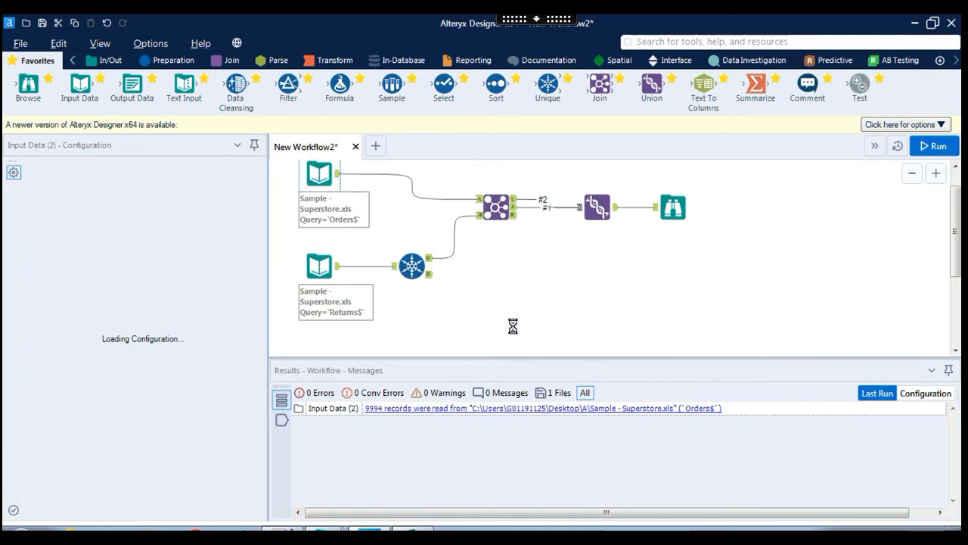
Show the Browse output and enlarge the Results pane to reach the Returned column.
{"action": "left_click", "coordinate": [597, 208]}
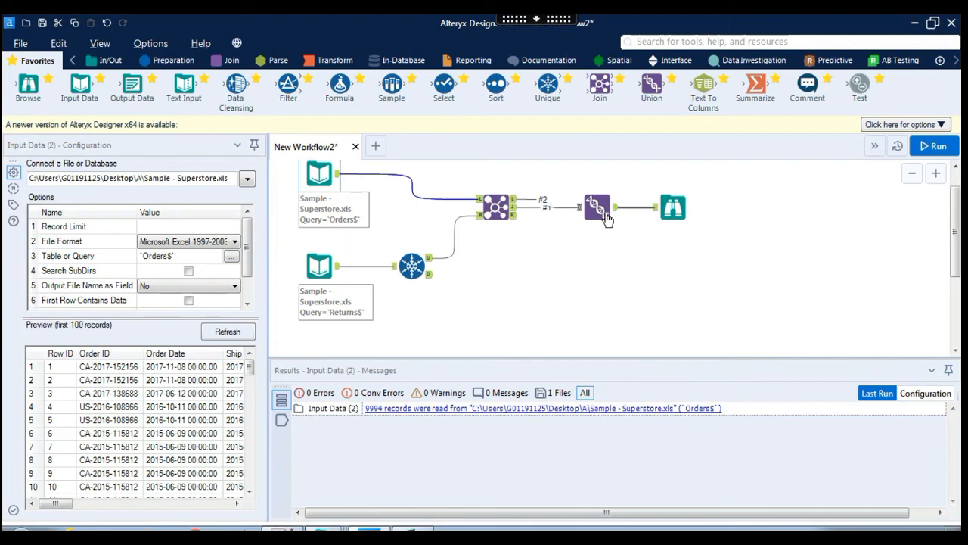
{"action": "left_click", "coordinate": [674, 209]}
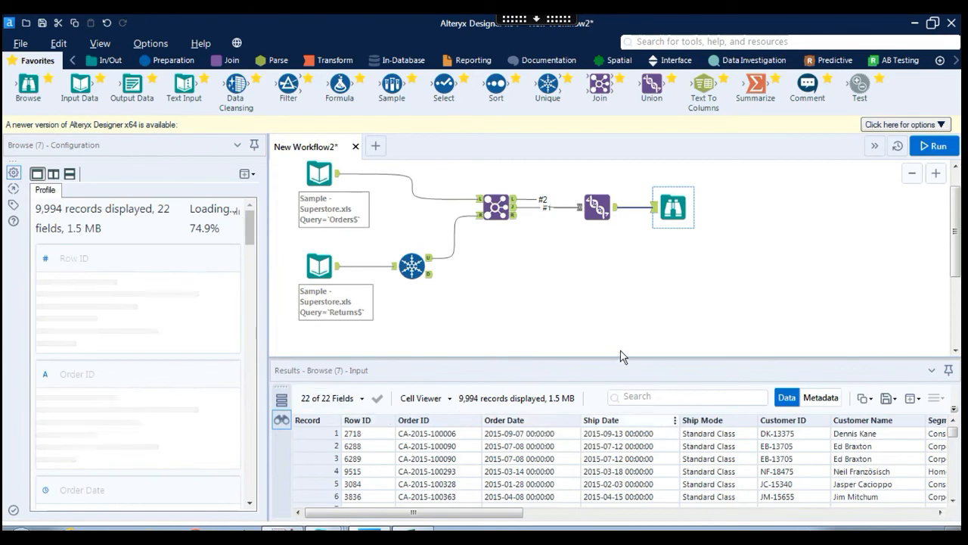
{"action": "left_click_drag", "start_coordinate": [622, 356], "coordinate": [612, 336]}
{"action": "left_click_drag", "start_coordinate": [507, 514], "coordinate": [954, 513]}
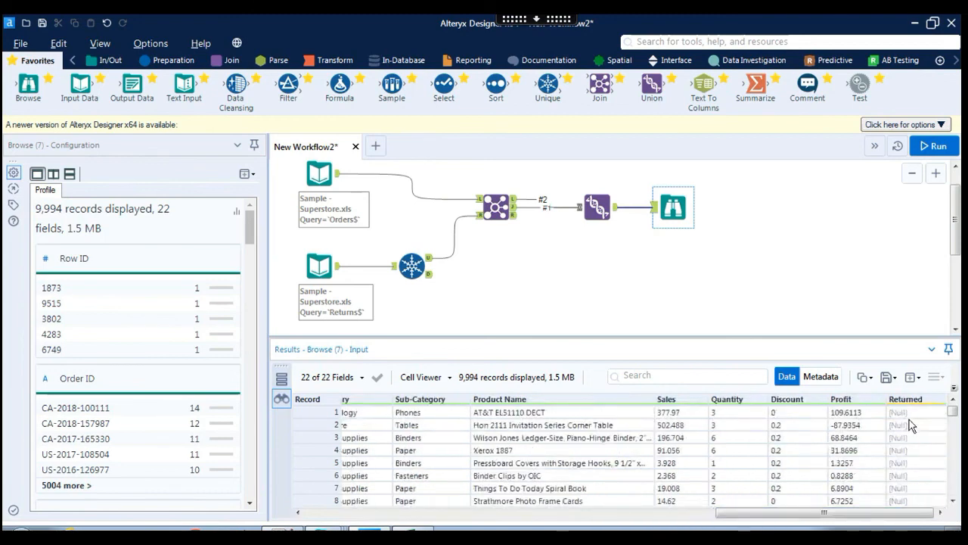
{"action": "left_click_drag", "start_coordinate": [957, 412], "coordinate": [955, 432]}
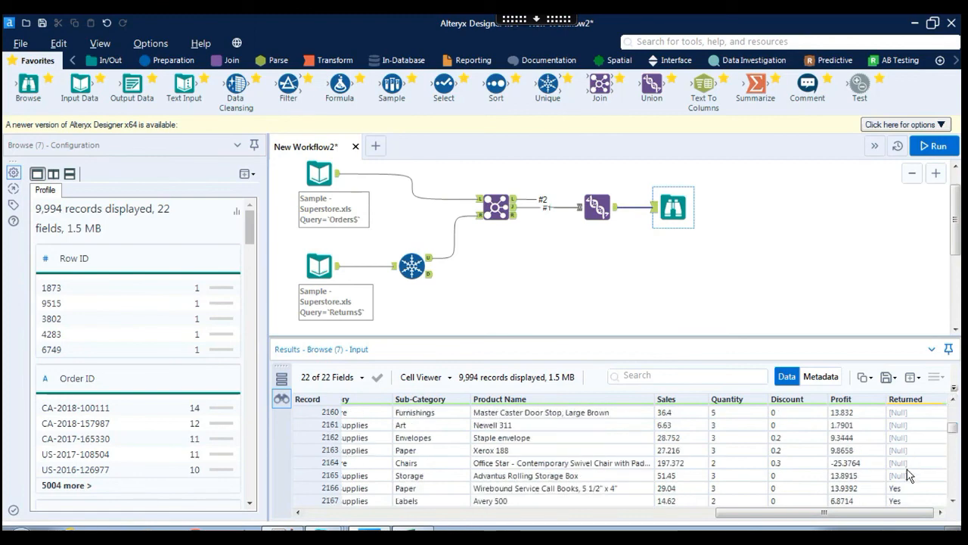
Inspect Returned values: record 2166 reads Yes while records 2167–2171 are Null.
{"action": "left_click", "coordinate": [903, 489]}
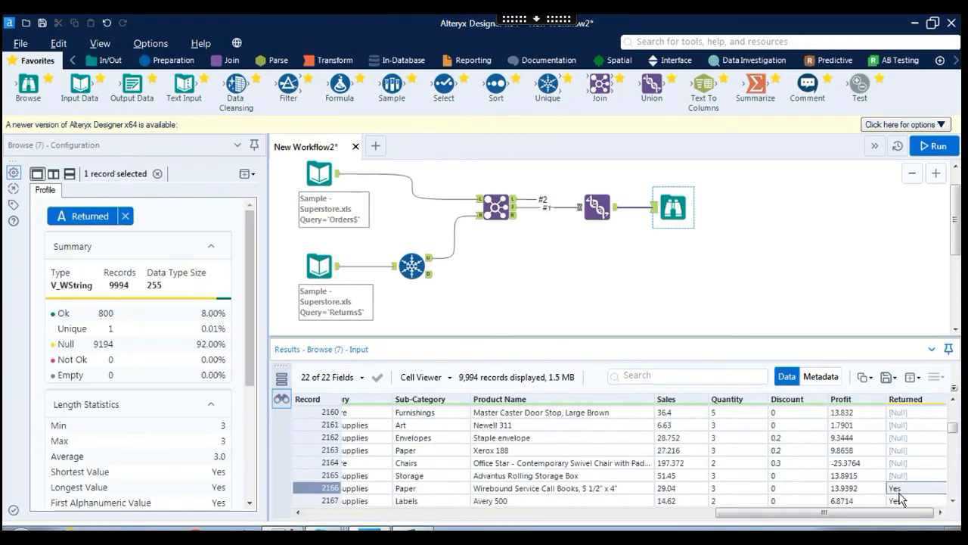
{"action": "scroll", "coordinate": [904, 494], "scroll_direction": "down", "scroll_amount": 2}
{"action": "left_click", "coordinate": [904, 425]}
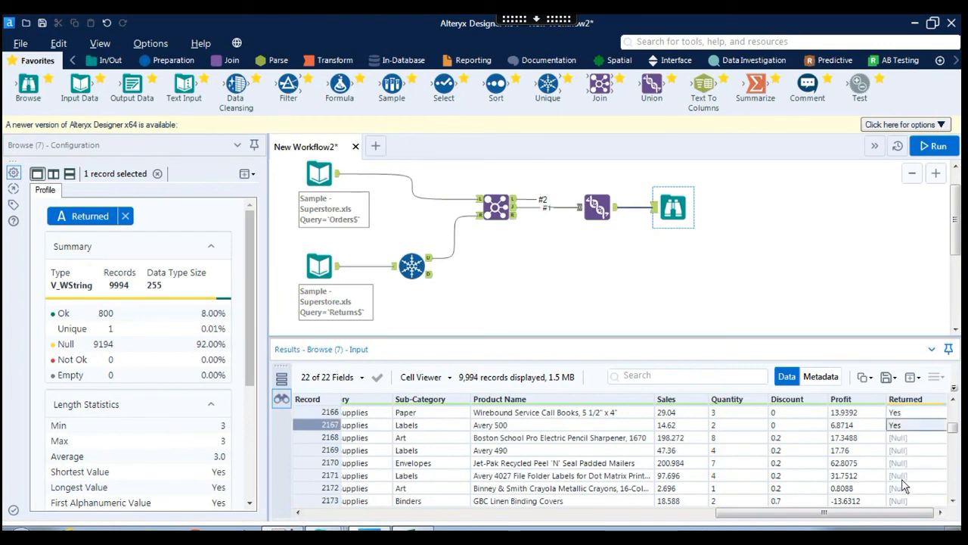
{"action": "left_click_drag", "start_coordinate": [905, 438], "coordinate": [906, 488]}
{"action": "scroll", "coordinate": [905, 464], "scroll_direction": "up", "scroll_amount": 1}
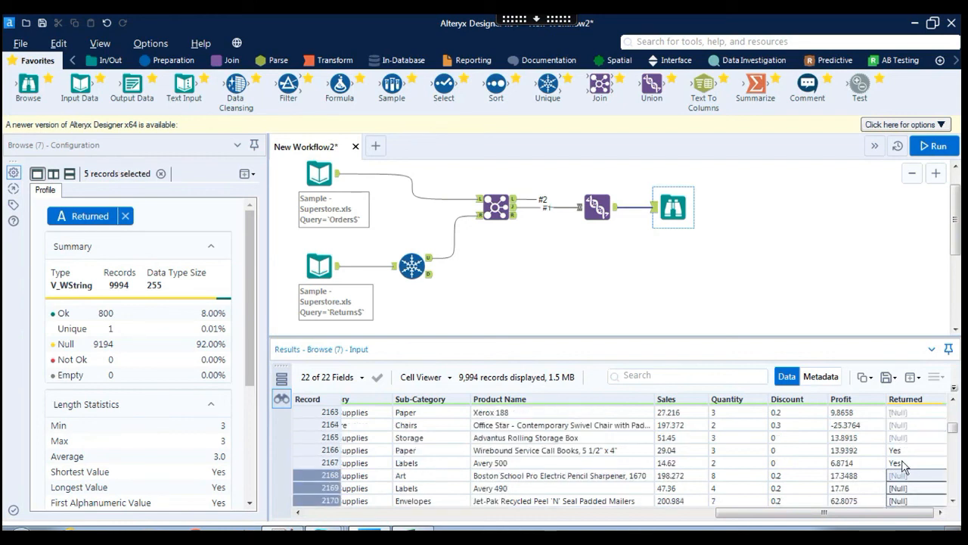
{"action": "left_click", "coordinate": [905, 463]}
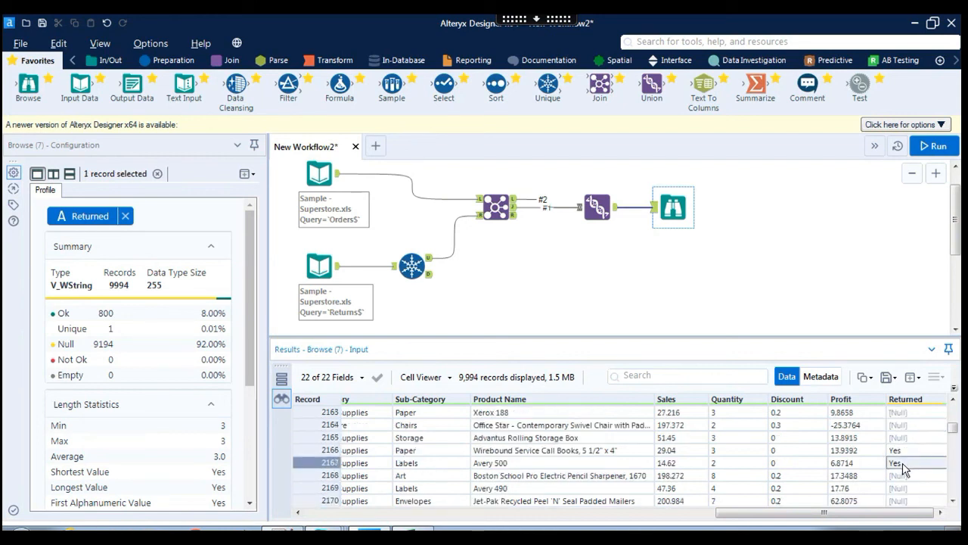
{"action": "left_click", "coordinate": [711, 303]}
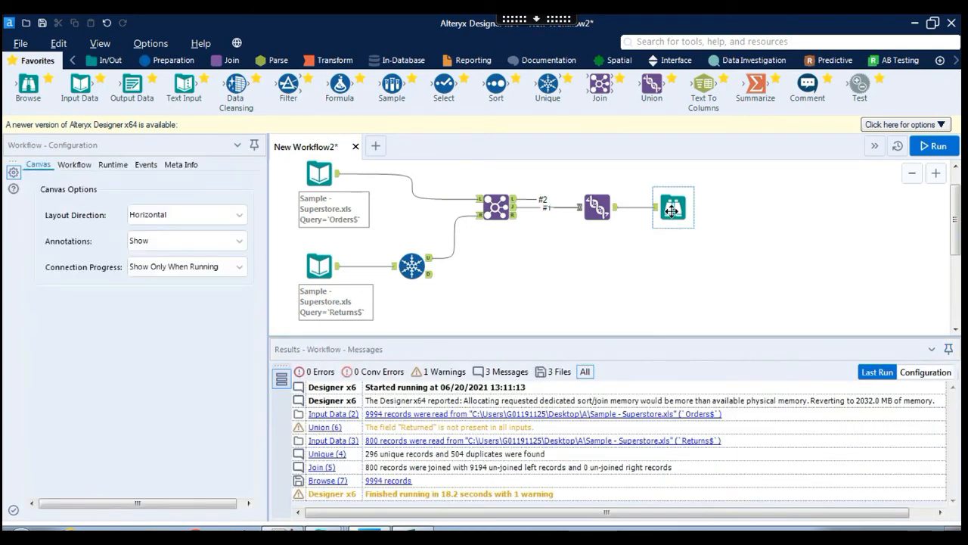
Reopen the Browse output and scroll through its Profile panel of 22 fields.
{"action": "left_click", "coordinate": [672, 210]}
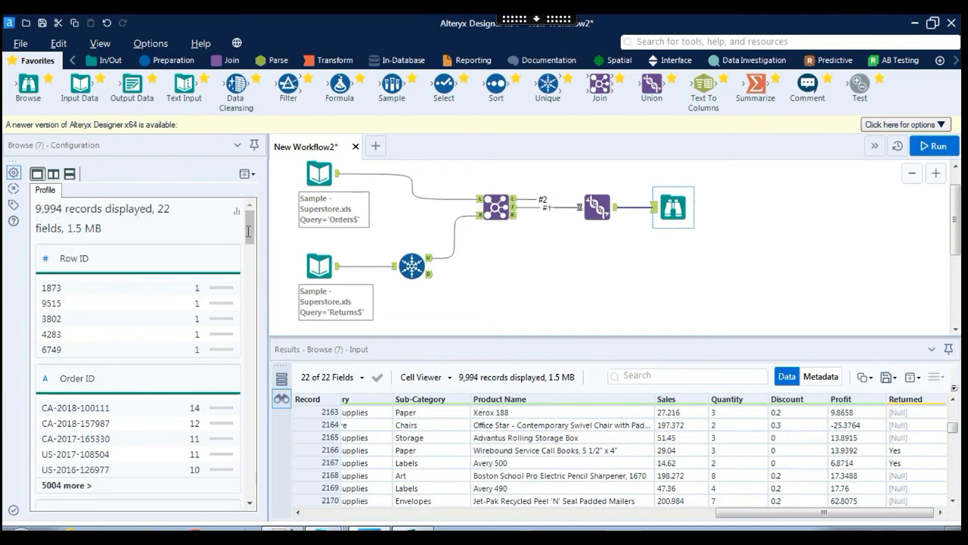
{"action": "left_click_drag", "start_coordinate": [251, 248], "coordinate": [255, 491]}
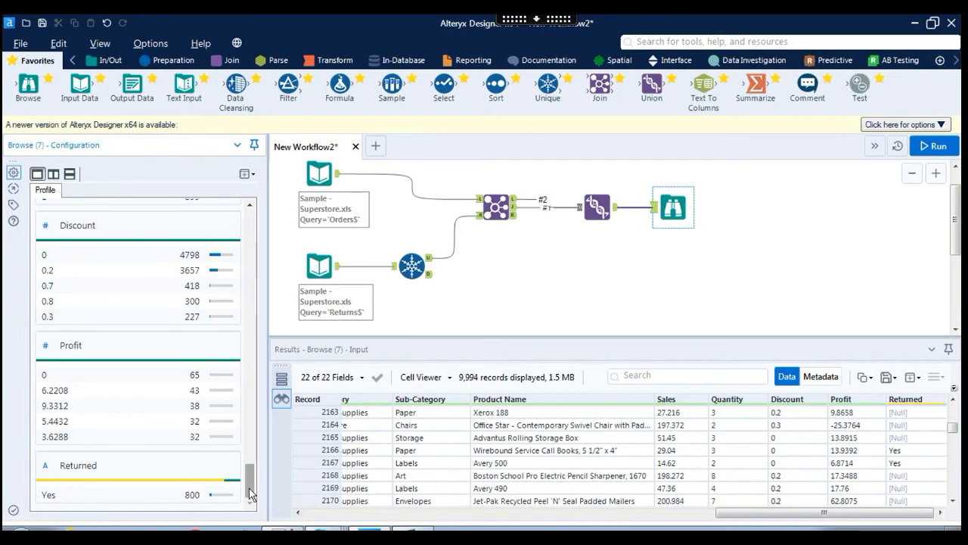
{"action": "left_click_drag", "start_coordinate": [250, 492], "coordinate": [250, 219]}
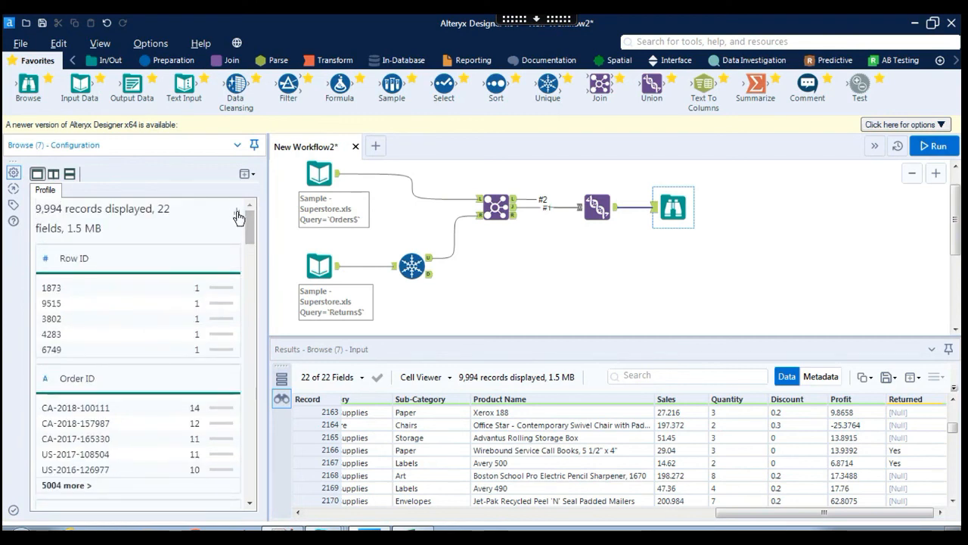
Switch the field profiles to bar charts and examine the Ship Mode class distribution.
{"action": "left_click", "coordinate": [237, 213]}
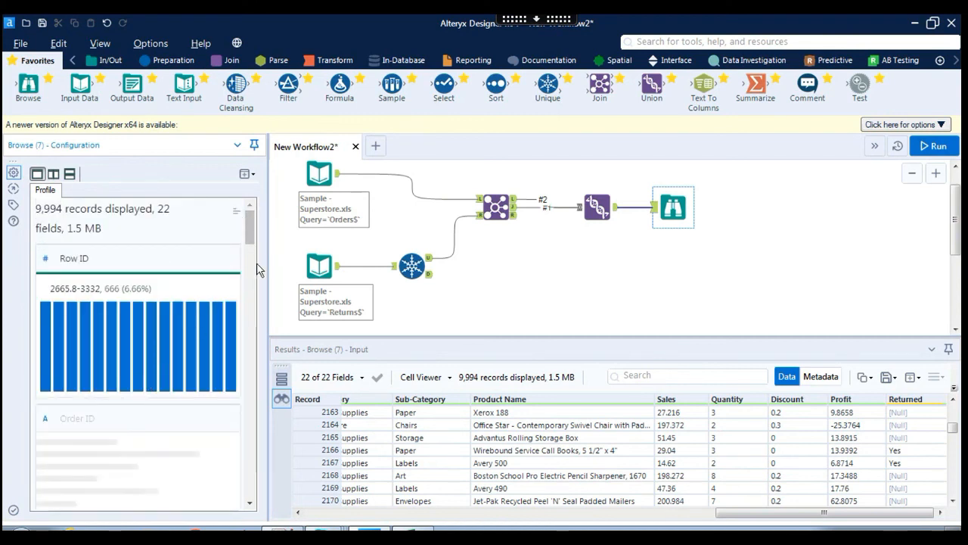
{"action": "left_click_drag", "start_coordinate": [250, 226], "coordinate": [253, 278]}
{"action": "mouse_move", "coordinate": [58, 330]}
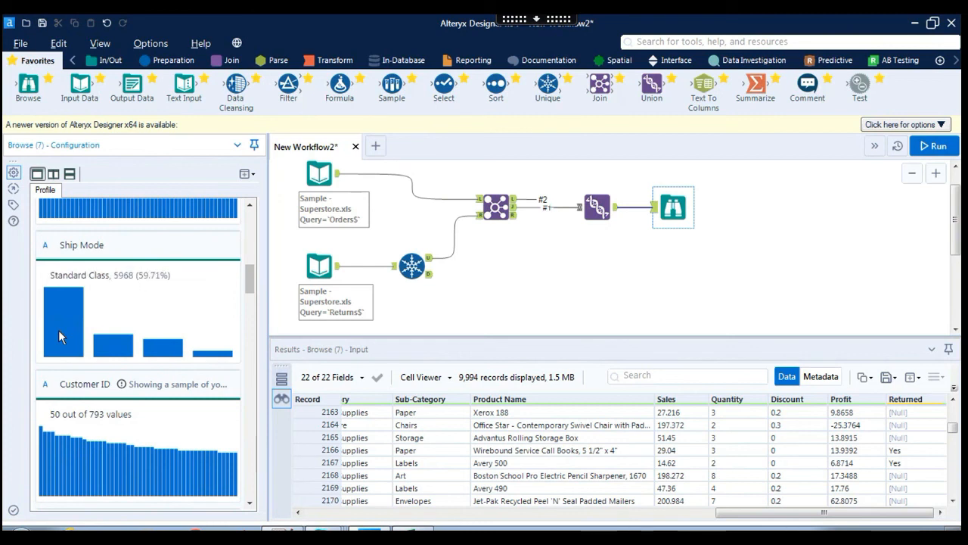
{"action": "mouse_move", "coordinate": [113, 350]}
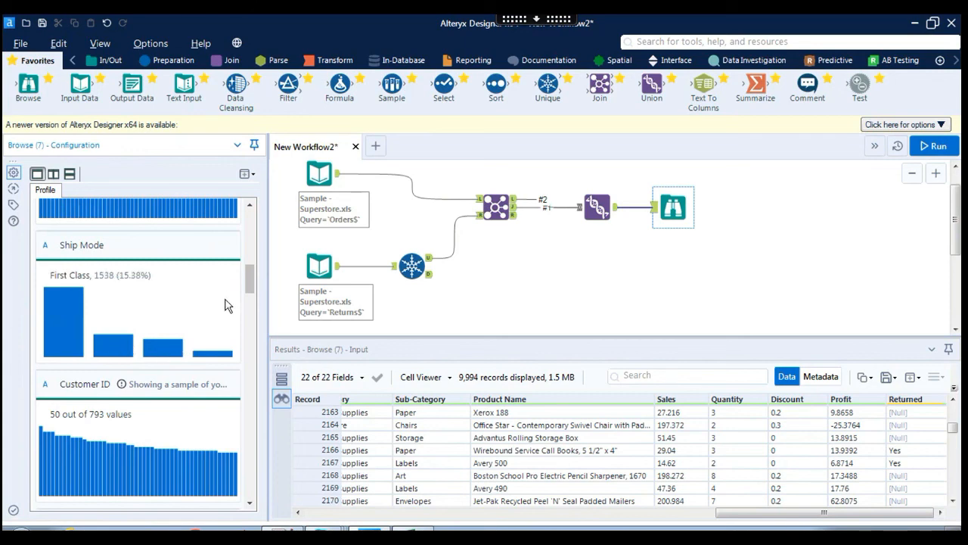
{"action": "left_click_drag", "start_coordinate": [249, 334], "coordinate": [261, 203]}
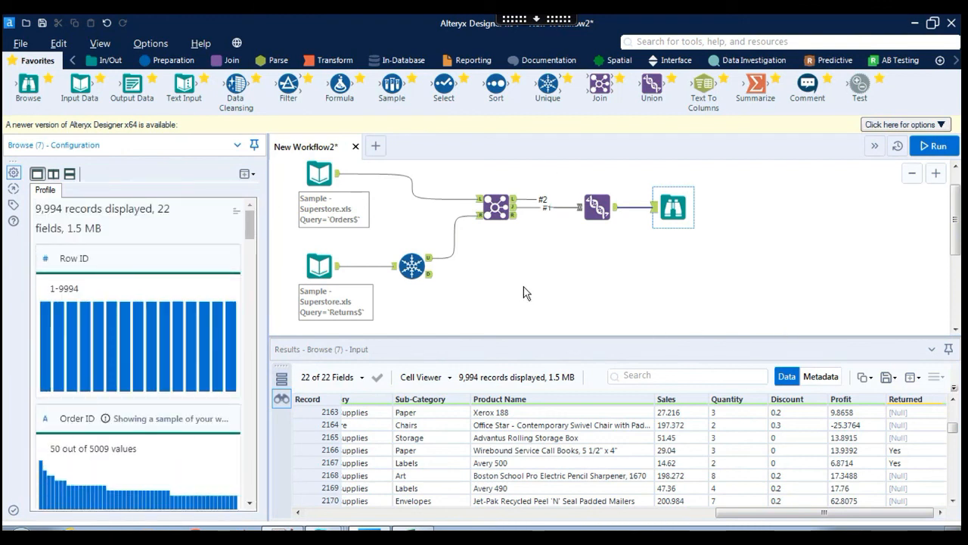
{"action": "left_click", "coordinate": [505, 218]}
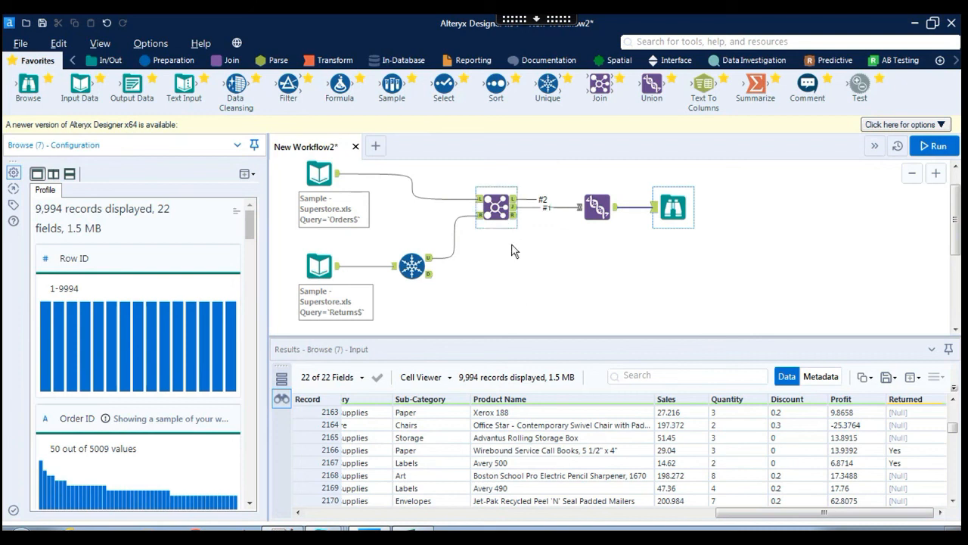